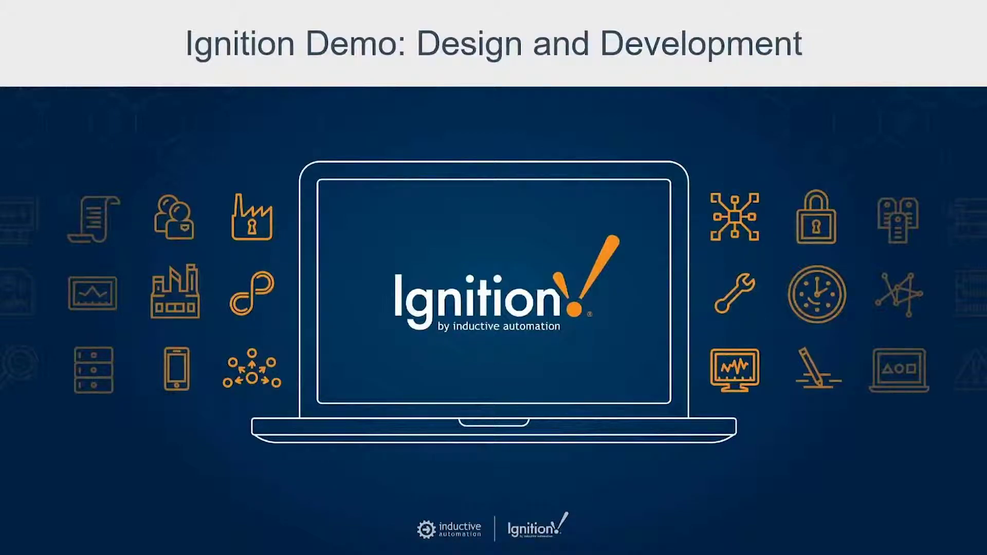
- Switch from the PowerPoint slide show to the IgnitionDemo Ignition Gateway window in Chrome
{"action": "key", "text": "alt+Tab"}
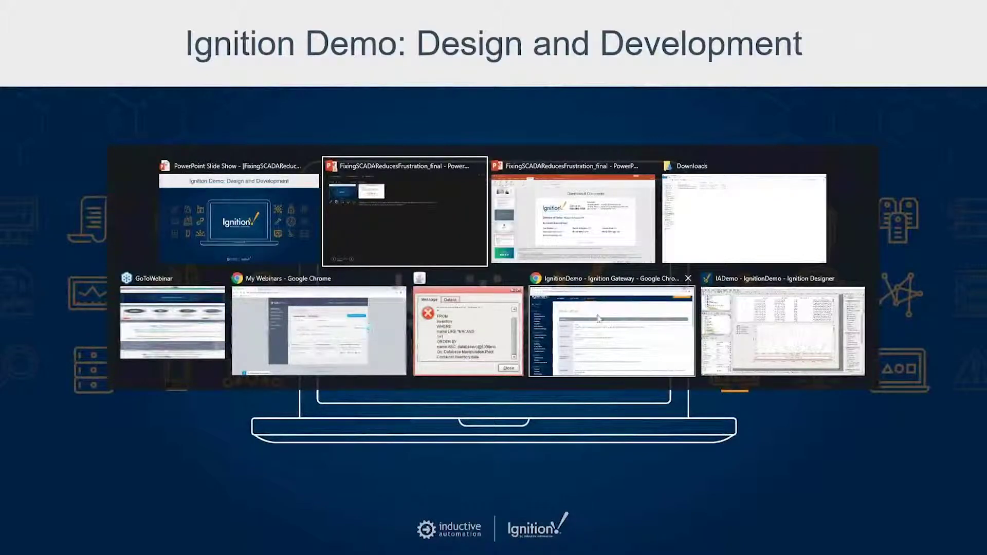
{"action": "left_click", "coordinate": [607, 339]}
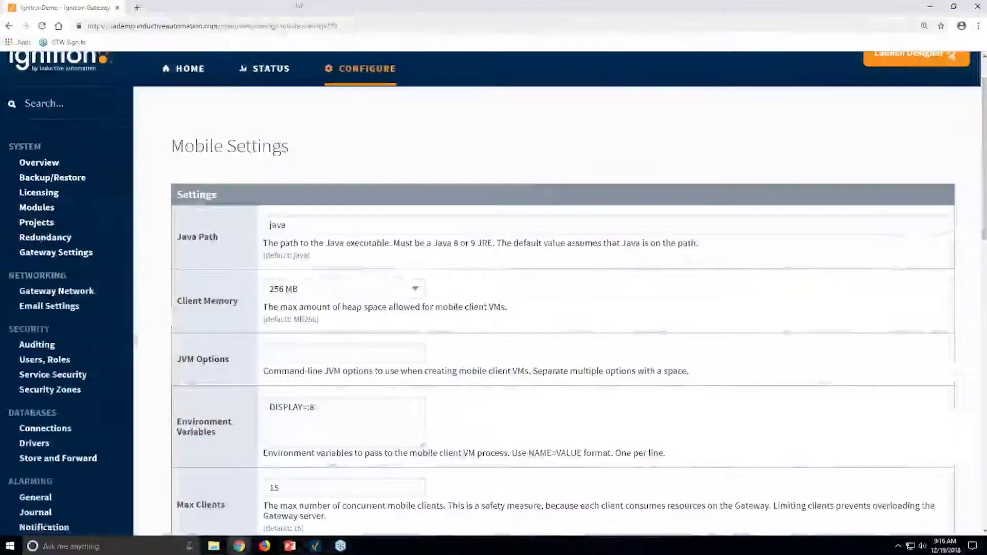
- Replace the Mobile Settings tab with a new tab loading iademo.inductiveautomation.com
{"action": "left_click", "coordinate": [136, 7]}
{"action": "left_click", "coordinate": [117, 7]}
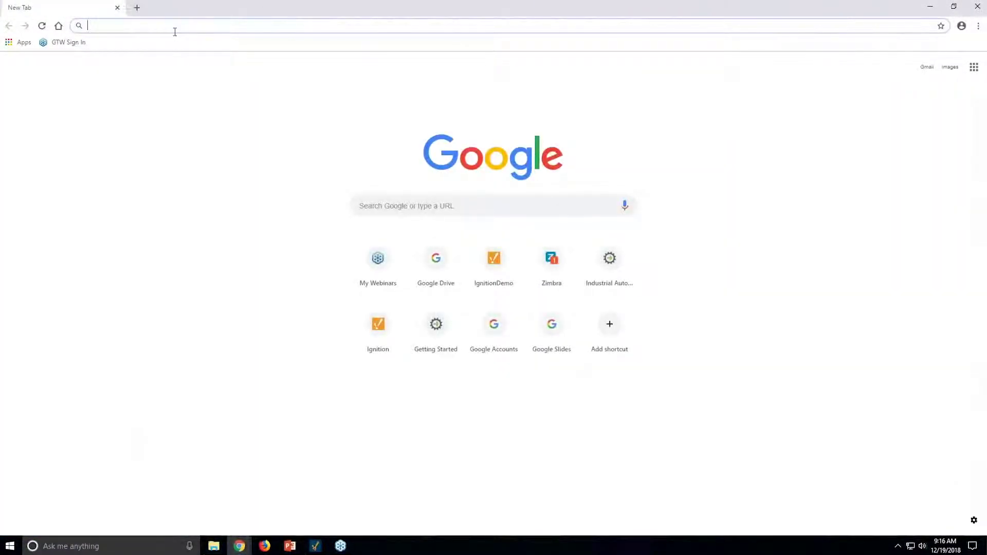
{"action": "type", "text": "ia"}
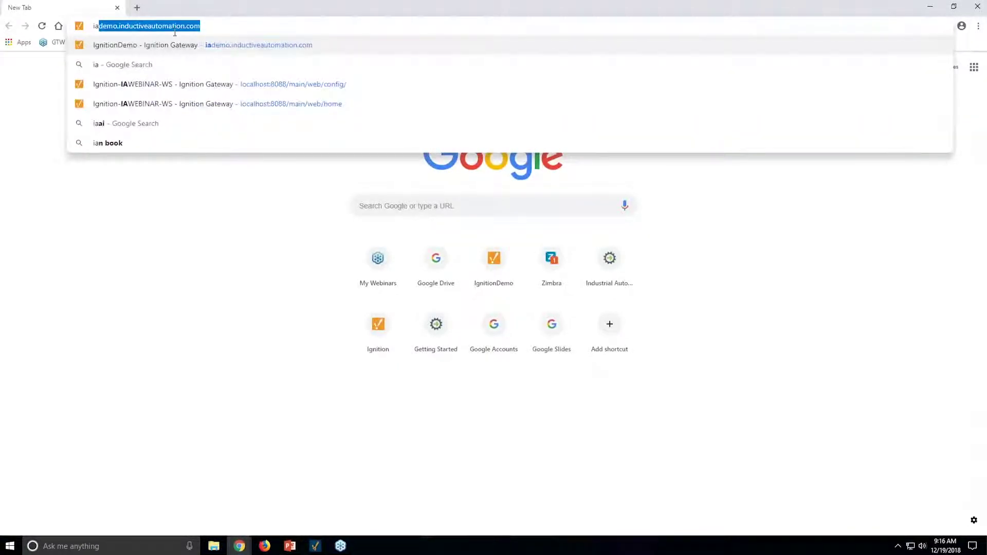
{"action": "key", "text": "Return"}
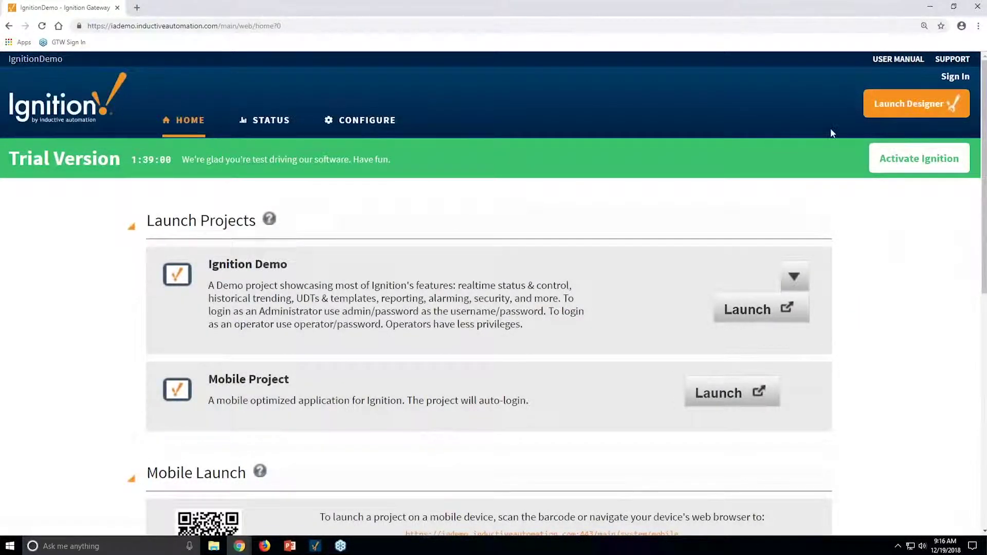
- Launch the Designer from the gateway, keeping designer.jnlp, and log in as admin
{"action": "left_click", "coordinate": [884, 112]}
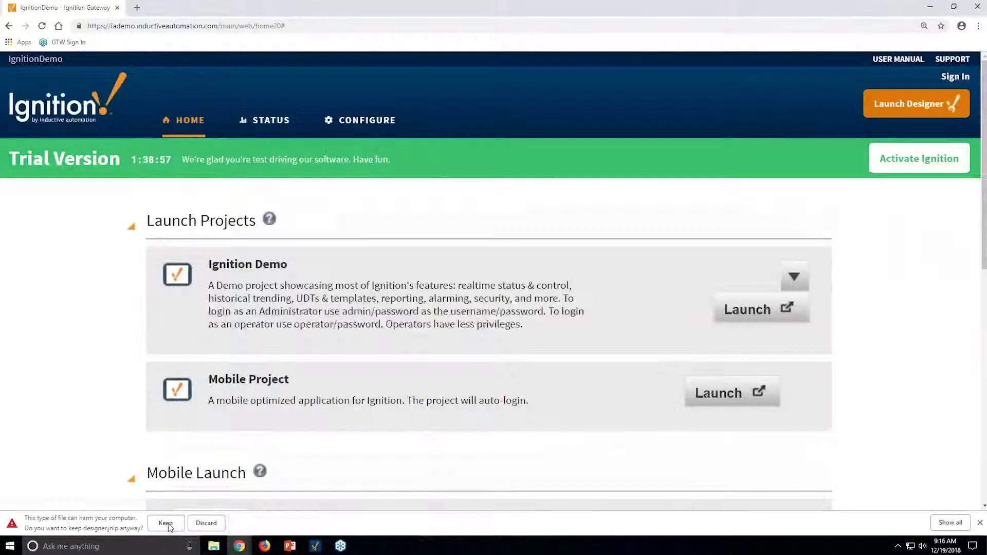
{"action": "left_click", "coordinate": [165, 523]}
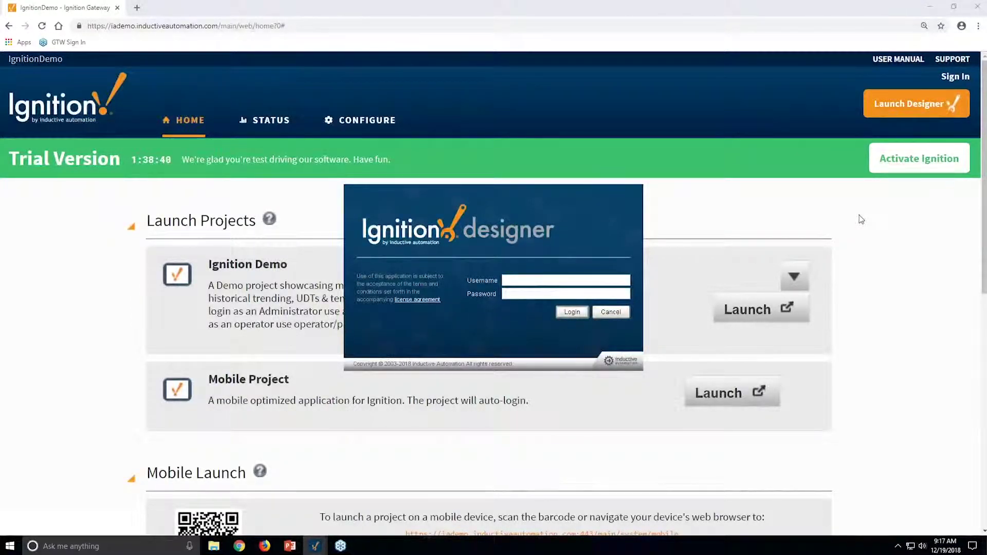
{"action": "type", "text": "min"}
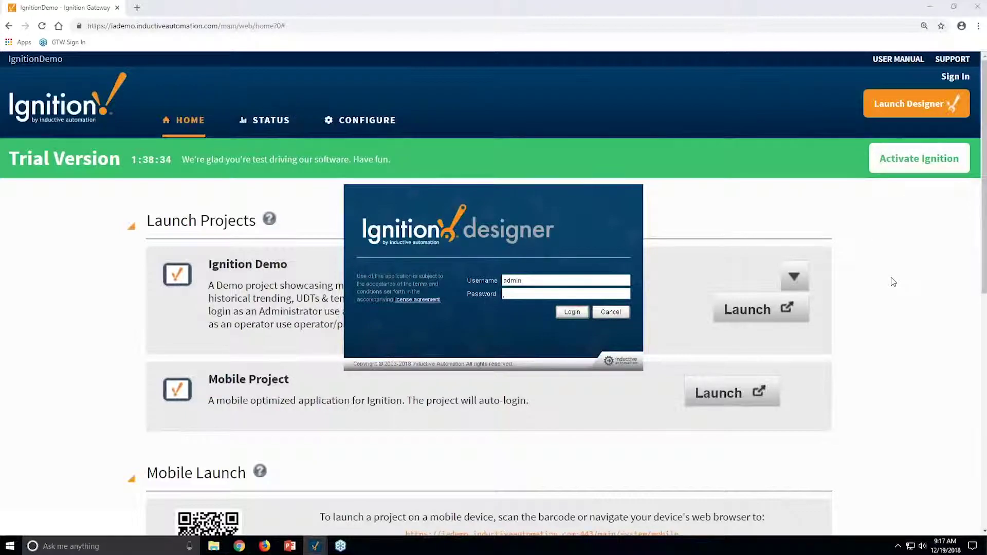
{"action": "type", "text": "password"}
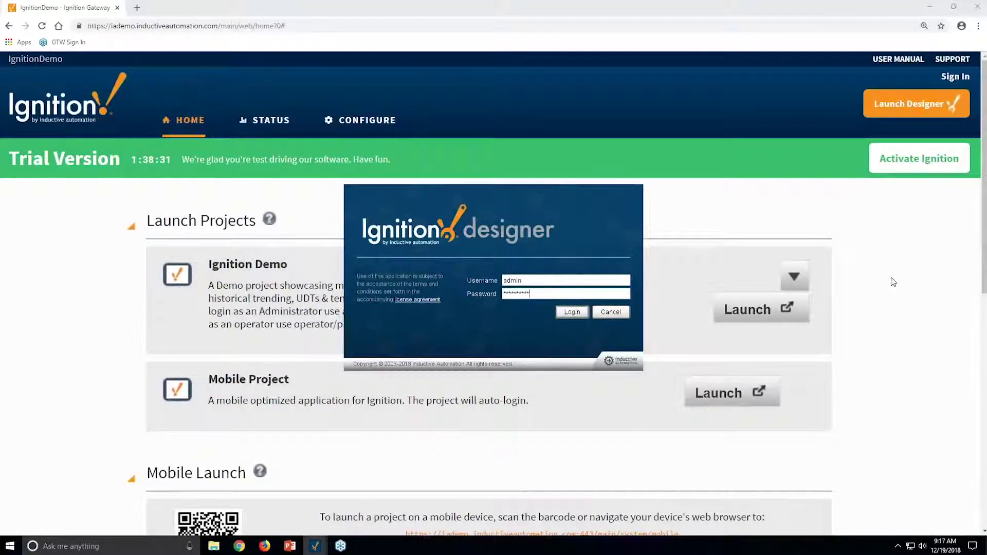
{"action": "key", "text": "Return"}
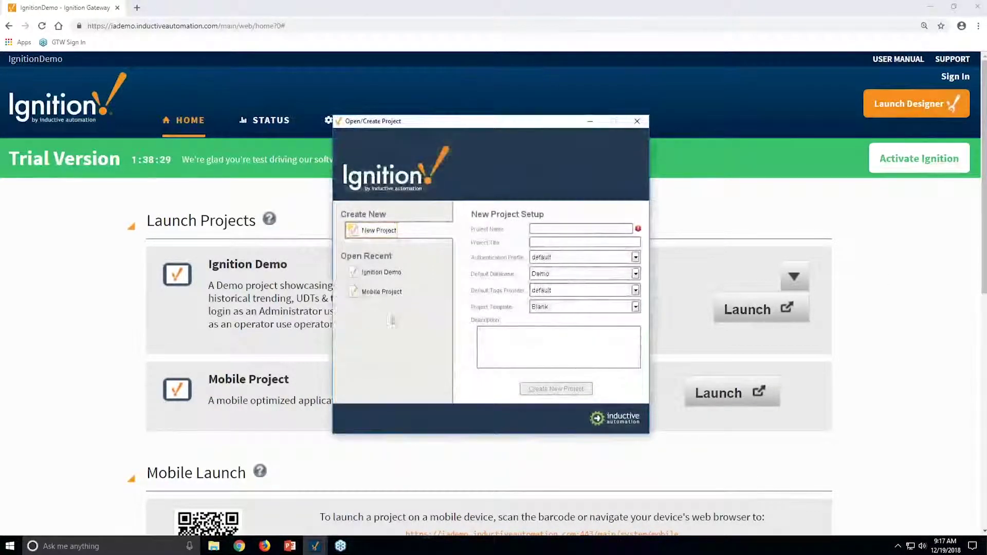
- Open the Ignition Demo project, dismiss Tip Of The Day, and minimize the Designer
{"action": "double_click", "coordinate": [383, 274]}
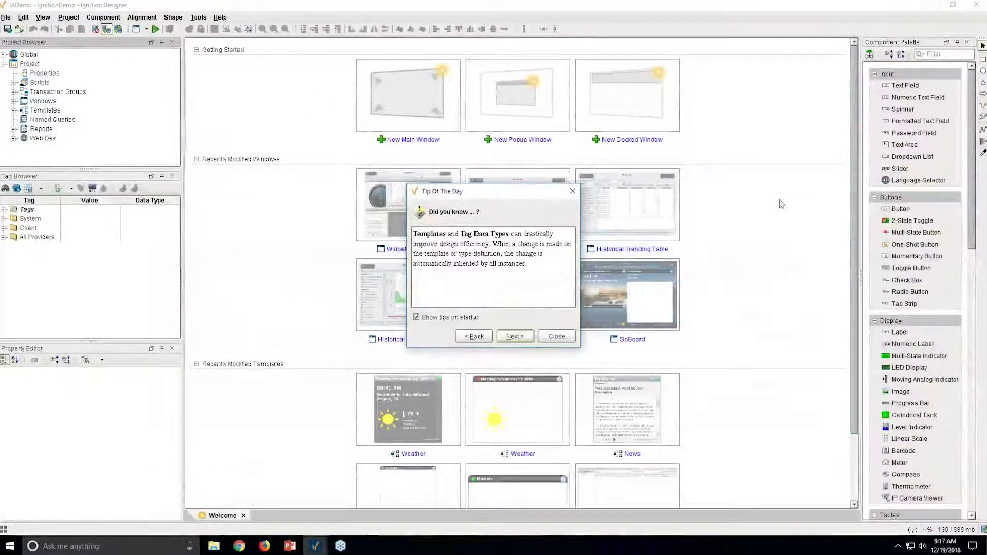
{"action": "left_click", "coordinate": [556, 335]}
{"action": "left_click", "coordinate": [930, 5]}
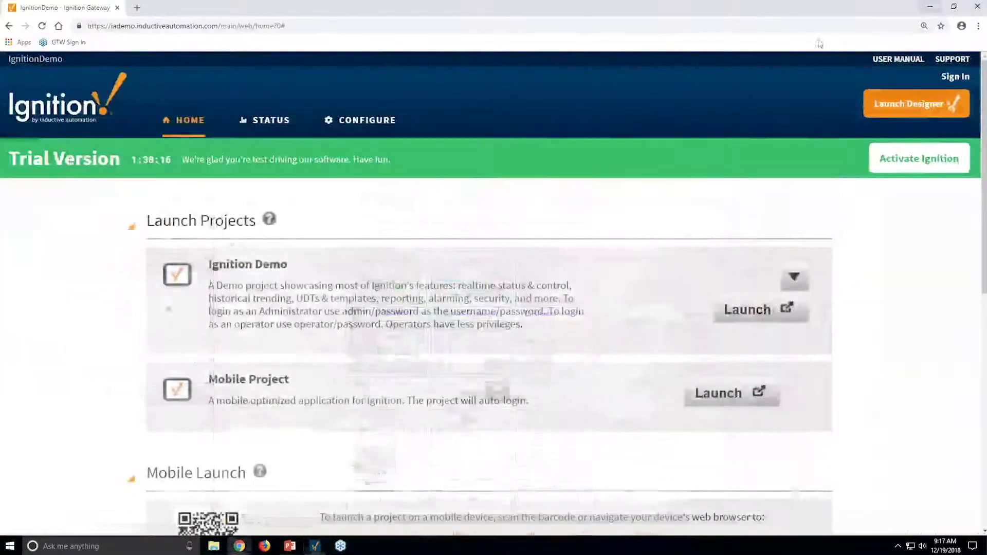
- Load the Ignition 8.0 Demo Server gateway at 34.219.249.10:8088 in a new tab
{"action": "left_click", "coordinate": [137, 7]}
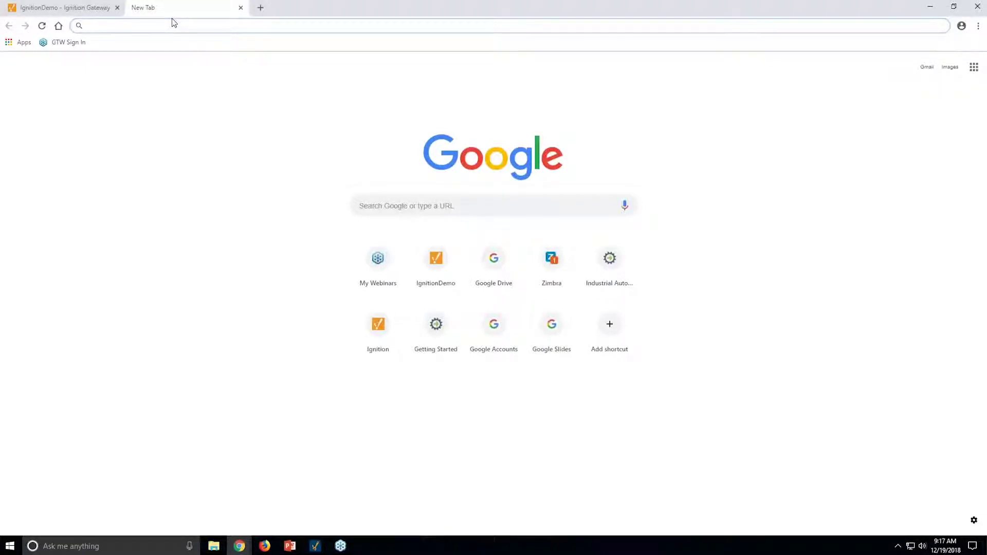
{"action": "type", "text": "34.21"}
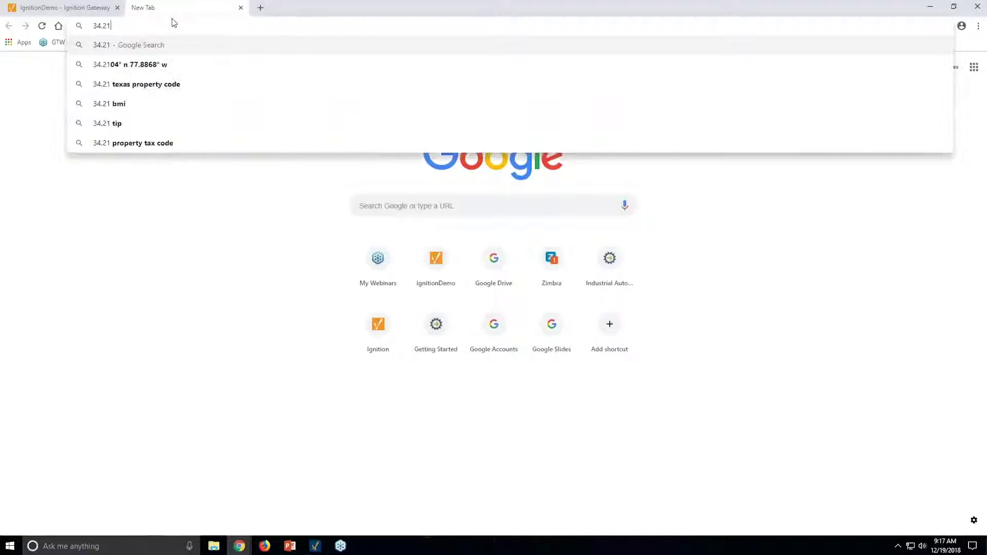
{"action": "type", "text": "9.249.10:"}
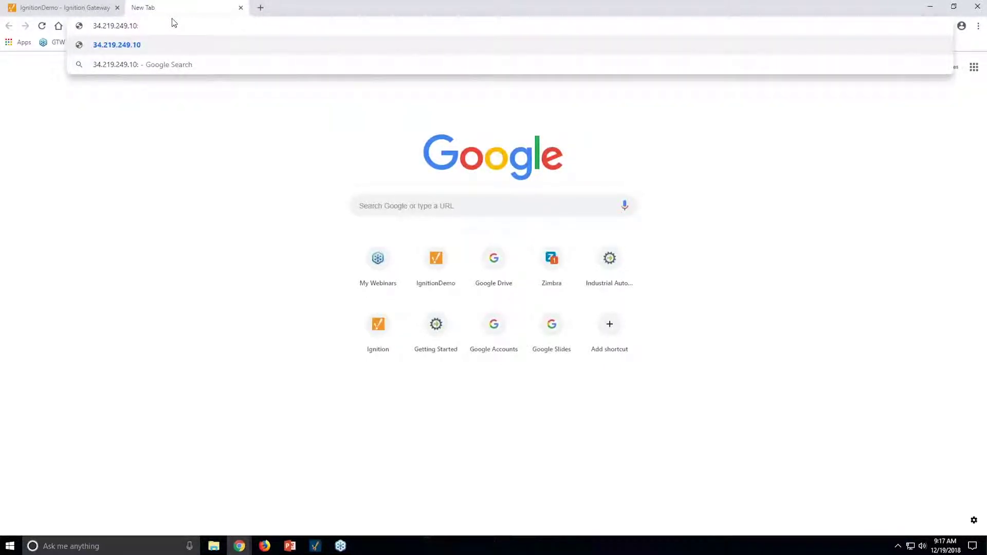
{"action": "type", "text": "8088"}
{"action": "key", "text": "Return"}
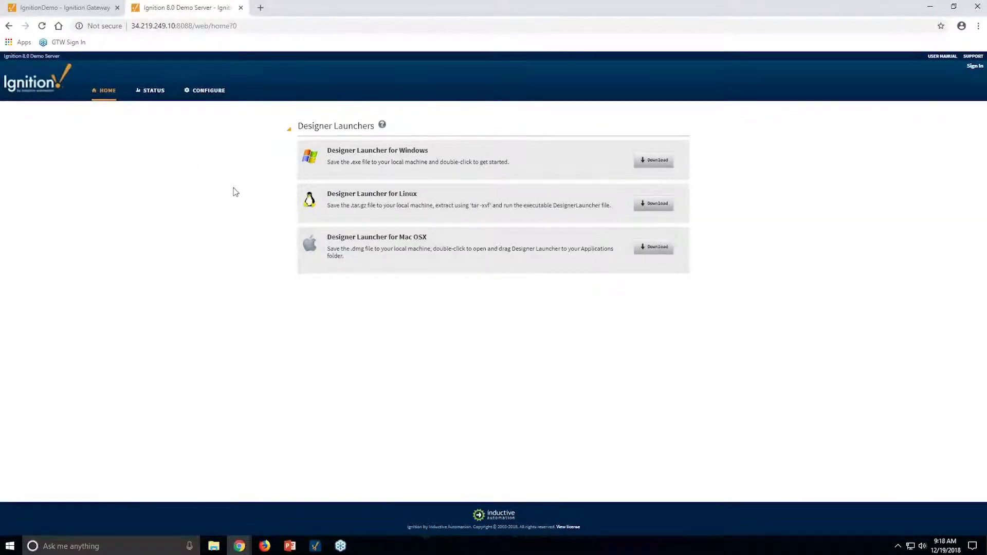
- Download and install the Windows Designer Launcher with default setup options
{"action": "left_click", "coordinate": [659, 170]}
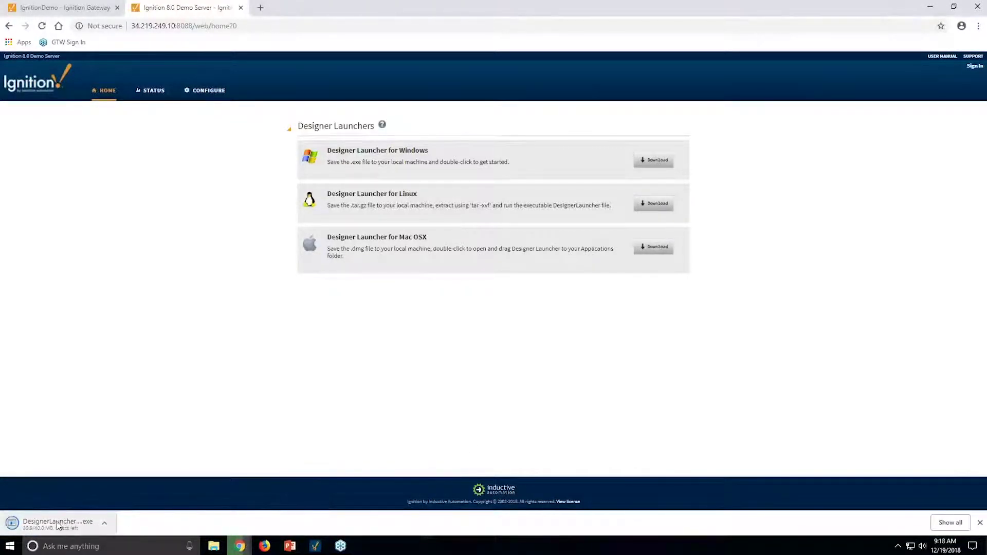
{"action": "left_click", "coordinate": [57, 521]}
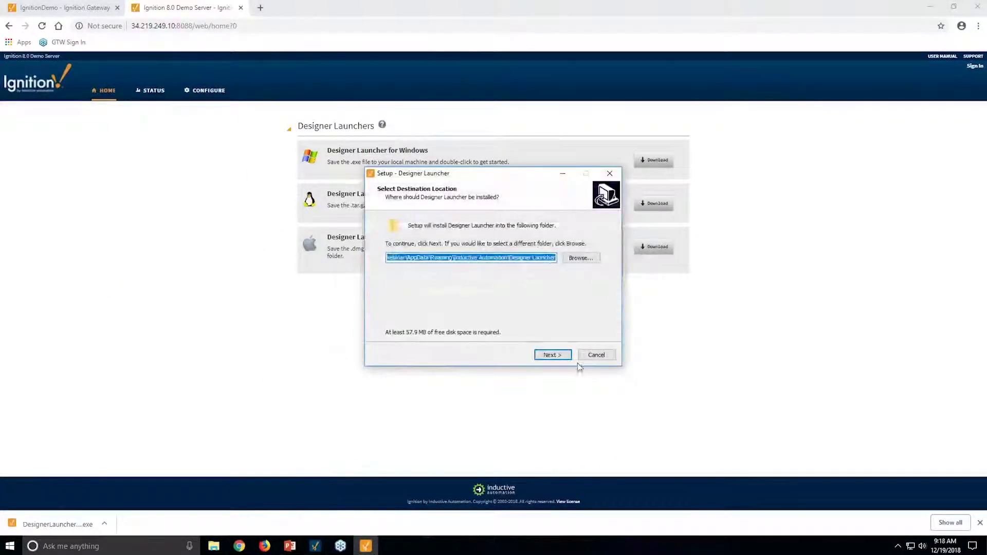
{"action": "left_click", "coordinate": [550, 355]}
{"action": "left_click", "coordinate": [553, 355]}
{"action": "left_click", "coordinate": [553, 355]}
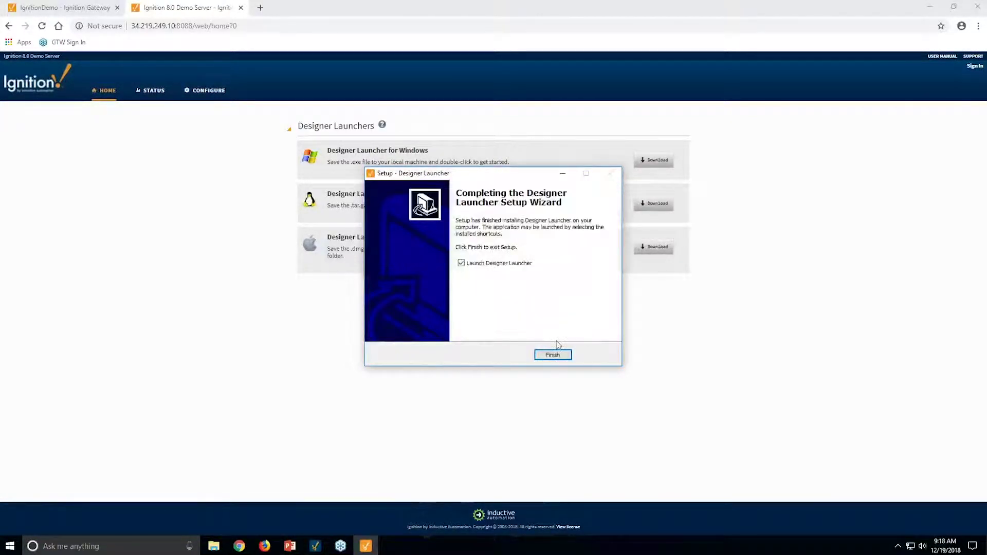
{"action": "left_click", "coordinate": [553, 355]}
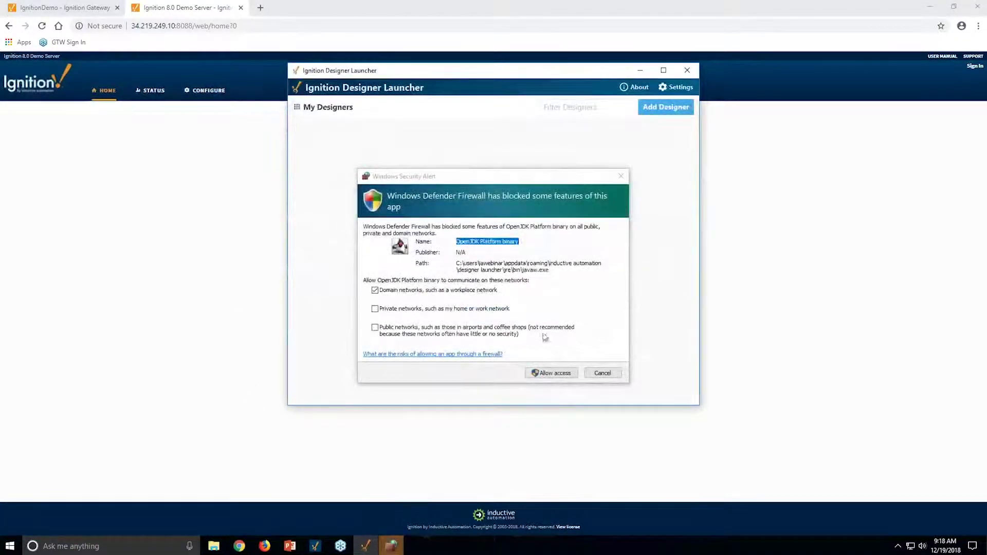
- Allow the Designer Launcher through the firewall on both private and public networks
{"action": "left_click", "coordinate": [483, 310]}
{"action": "left_click", "coordinate": [481, 327]}
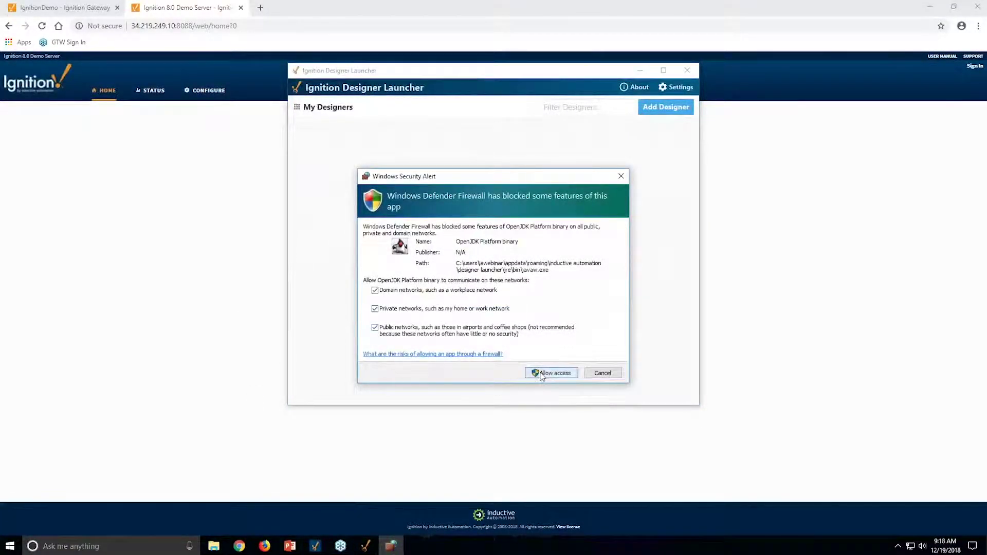
{"action": "left_click", "coordinate": [558, 373]}
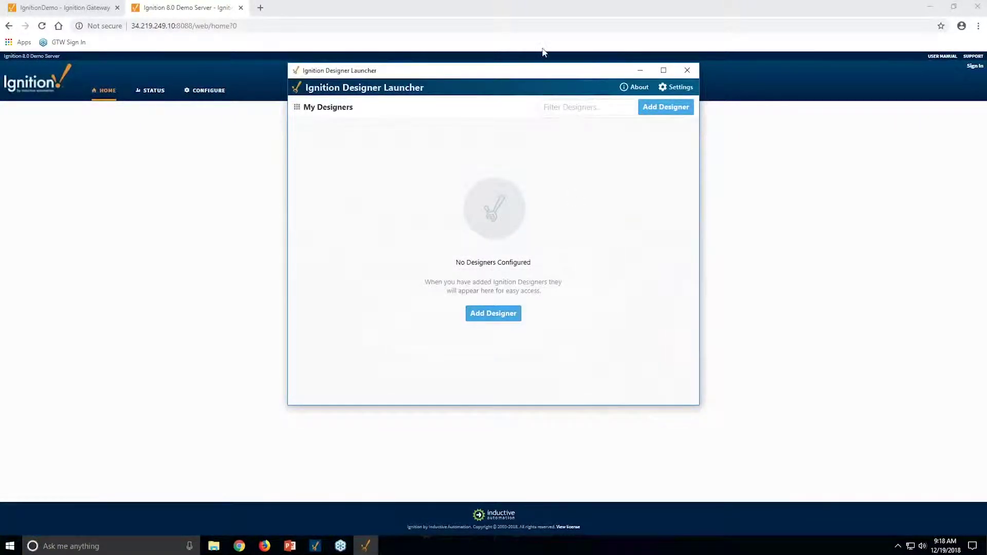
- Manually add the gateway at 34.219.249.10 in the Designer Launcher
{"action": "left_click", "coordinate": [501, 311]}
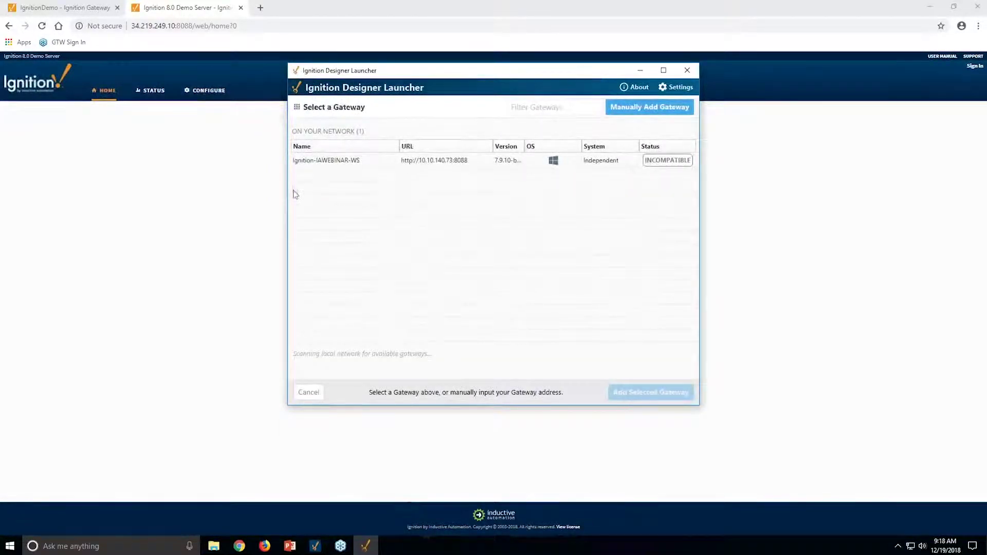
{"action": "left_click", "coordinate": [635, 110]}
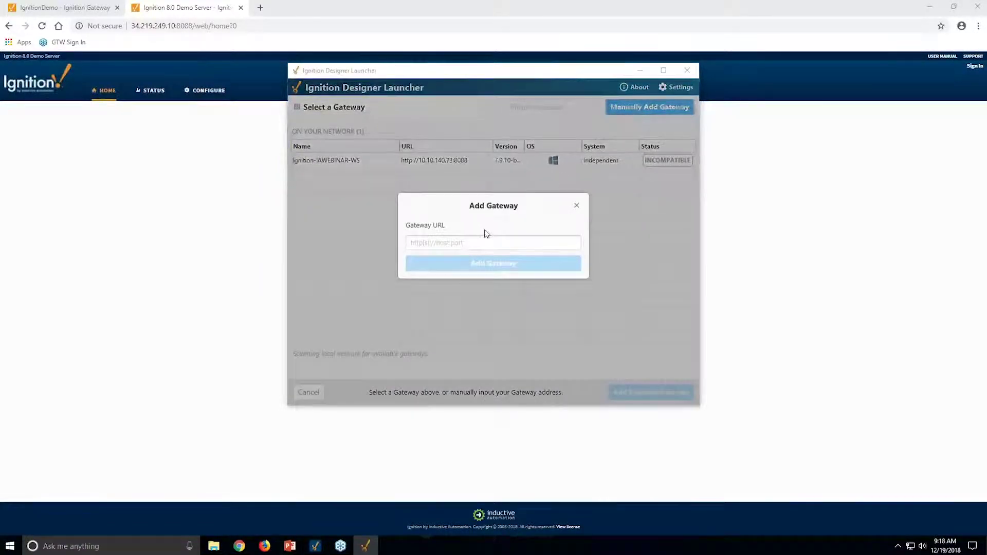
{"action": "left_click", "coordinate": [485, 243]}
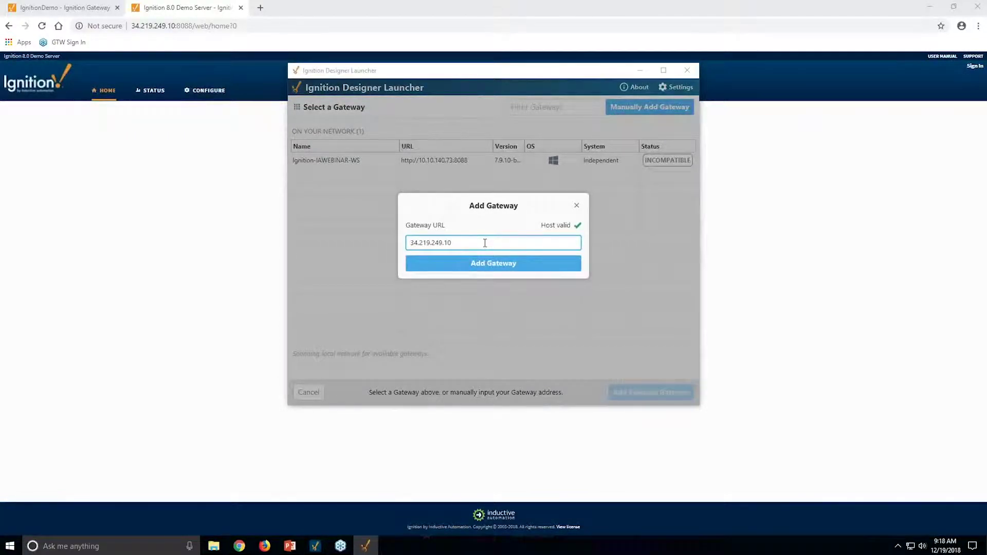
{"action": "left_click", "coordinate": [544, 263]}
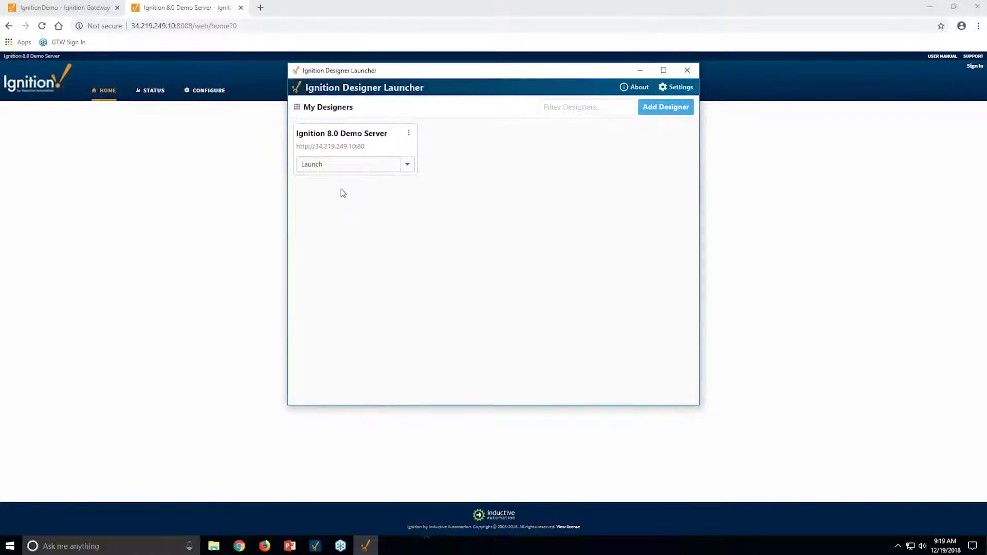
- Launch the 8.0 Demo Server designer and close the leftover error window
{"action": "left_click", "coordinate": [332, 168]}
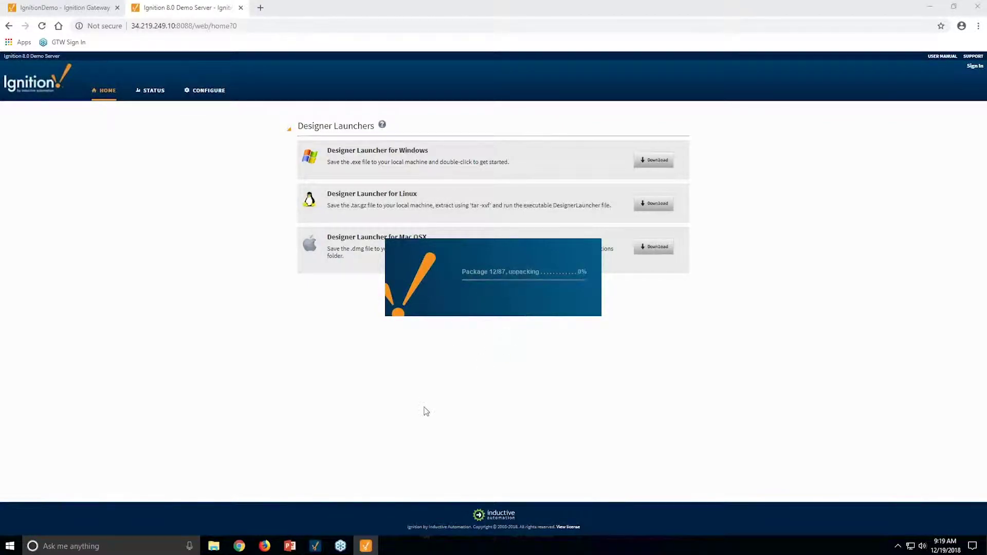
{"action": "mouse_move", "coordinate": [315, 544]}
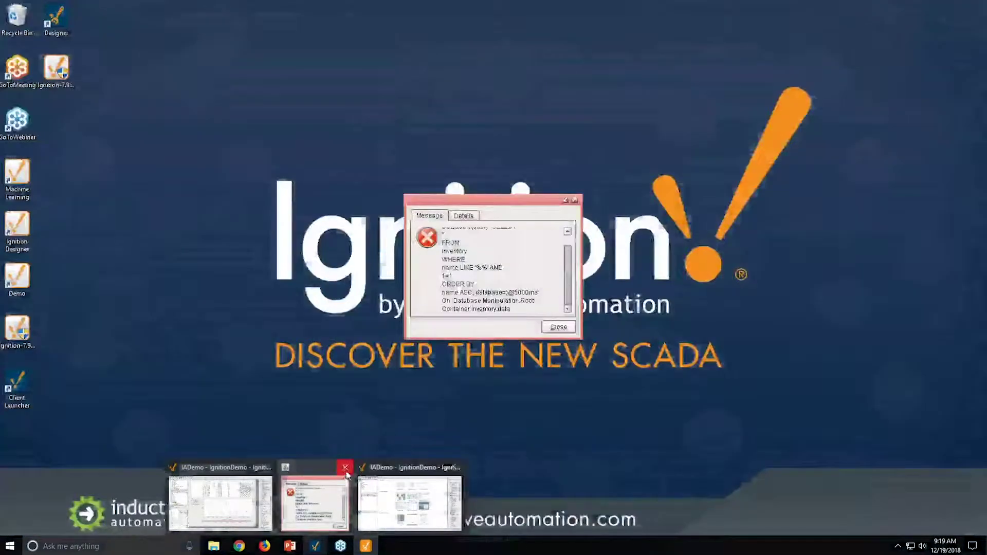
{"action": "left_click", "coordinate": [344, 468]}
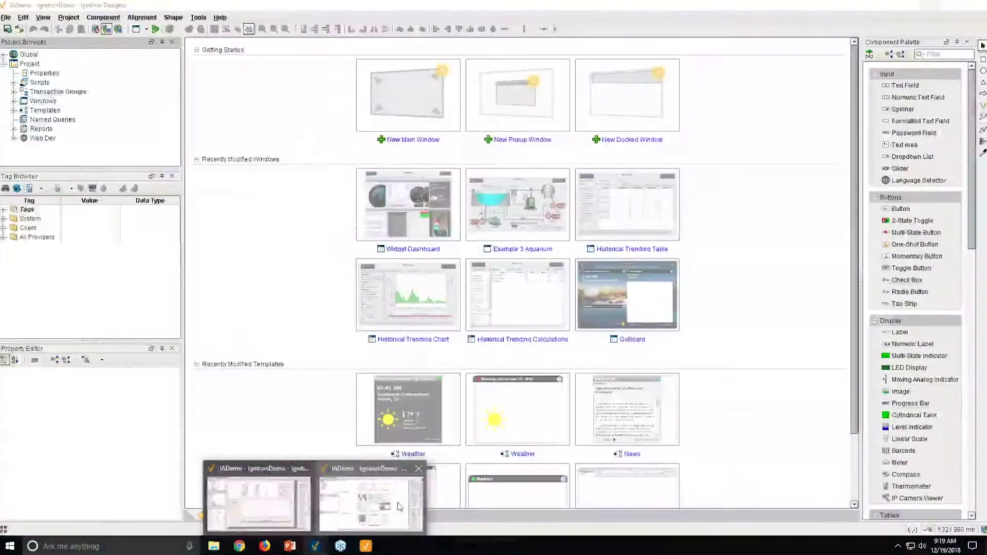
- Restore the IADemo Designer window and position it across the screen's lower half
{"action": "left_click", "coordinate": [399, 507]}
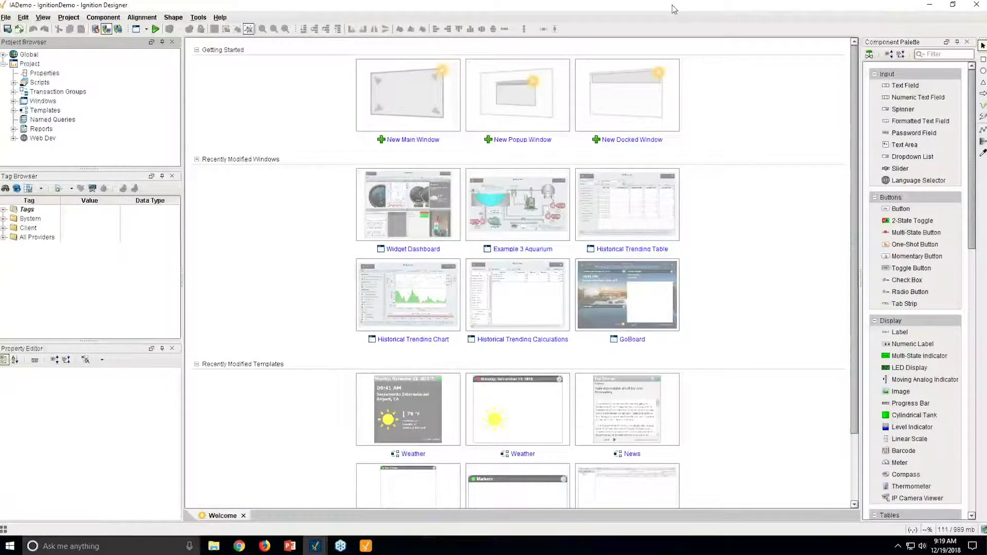
{"action": "left_click", "coordinate": [952, 4]}
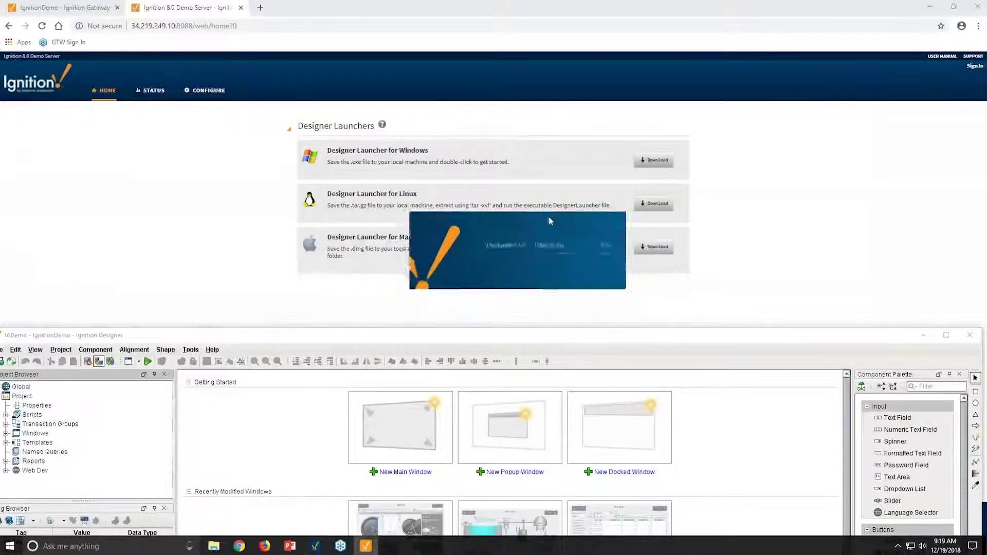
{"action": "left_click_drag", "start_coordinate": [572, 337], "coordinate": [582, 233]}
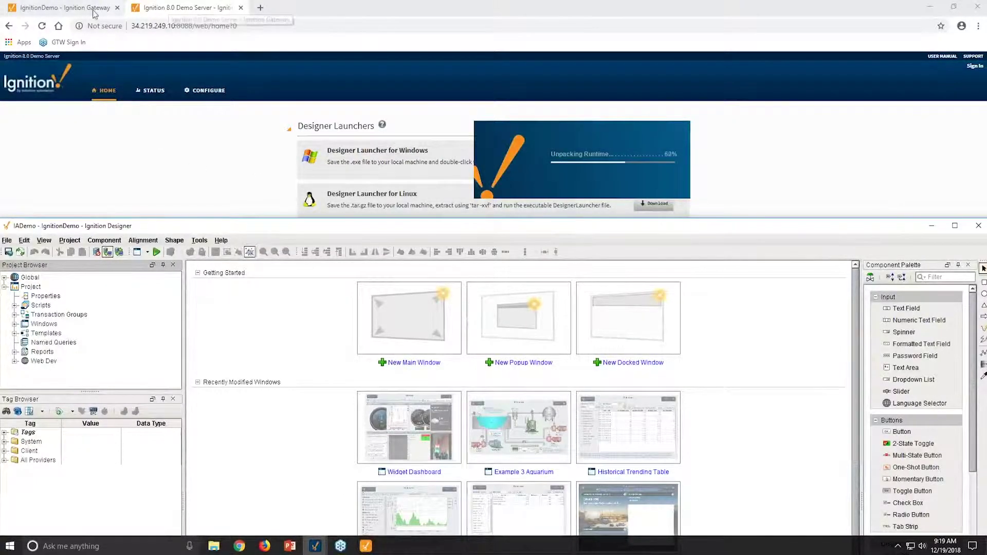
- Sign in to the IgnitionDemo gateway's Configure section with the admin username and password
{"action": "left_click", "coordinate": [72, 8]}
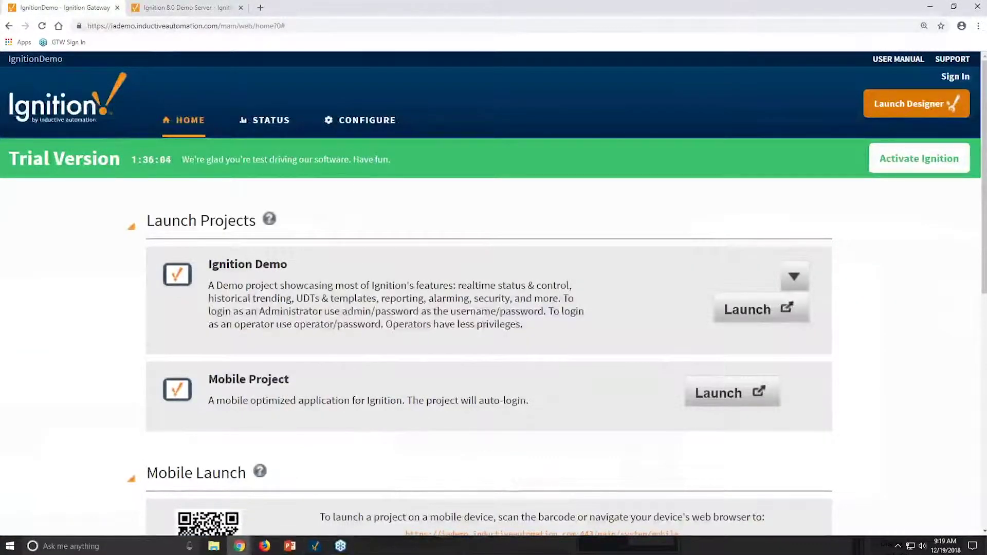
{"action": "left_click", "coordinate": [359, 133]}
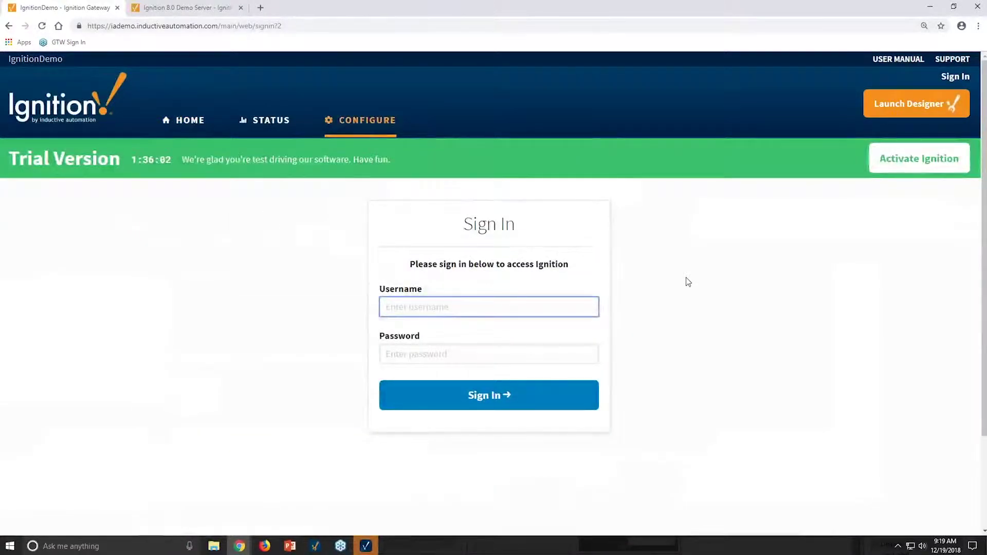
{"action": "type", "text": "admin"}
{"action": "key", "text": "Tab"}
{"action": "type", "text": "pas"}
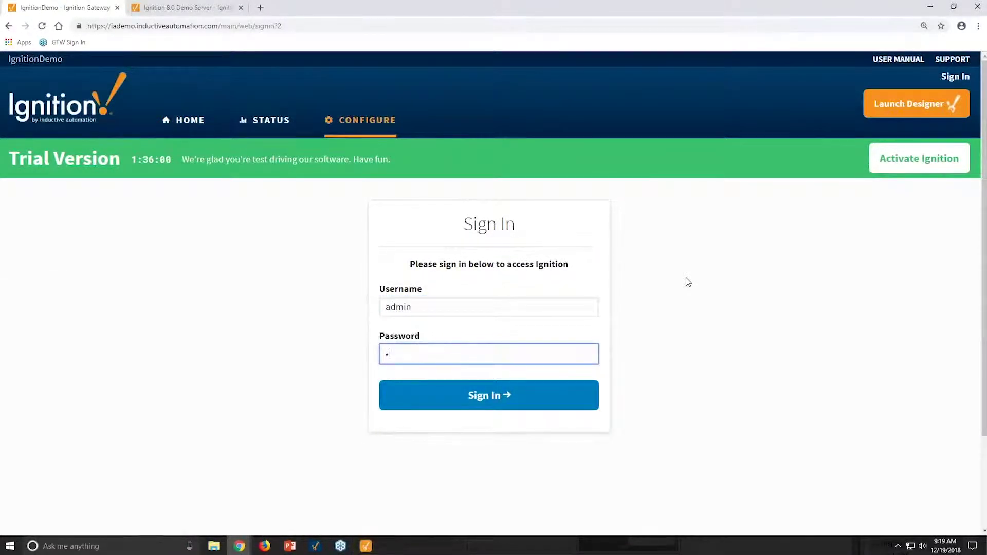
{"action": "type", "text": "swor"}
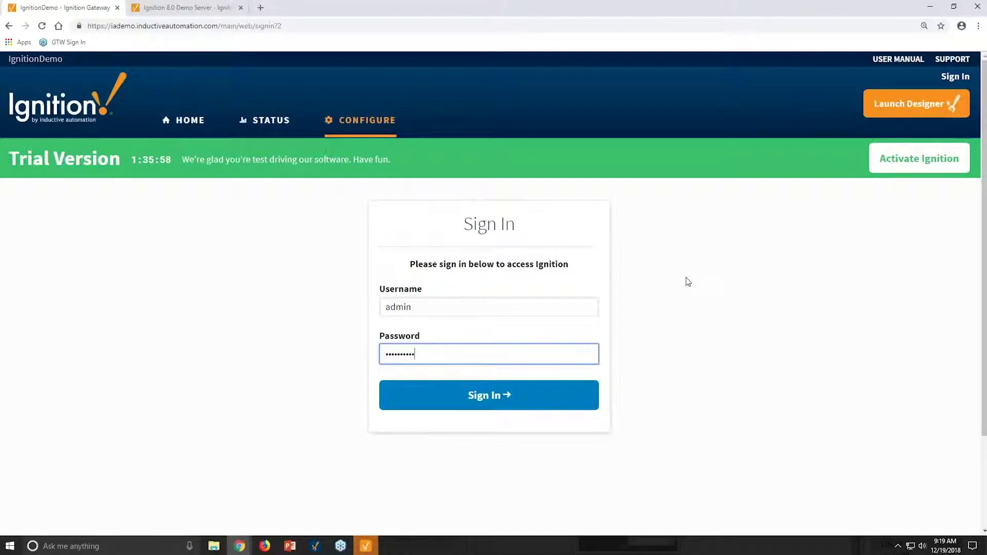
{"action": "key", "text": "Return"}
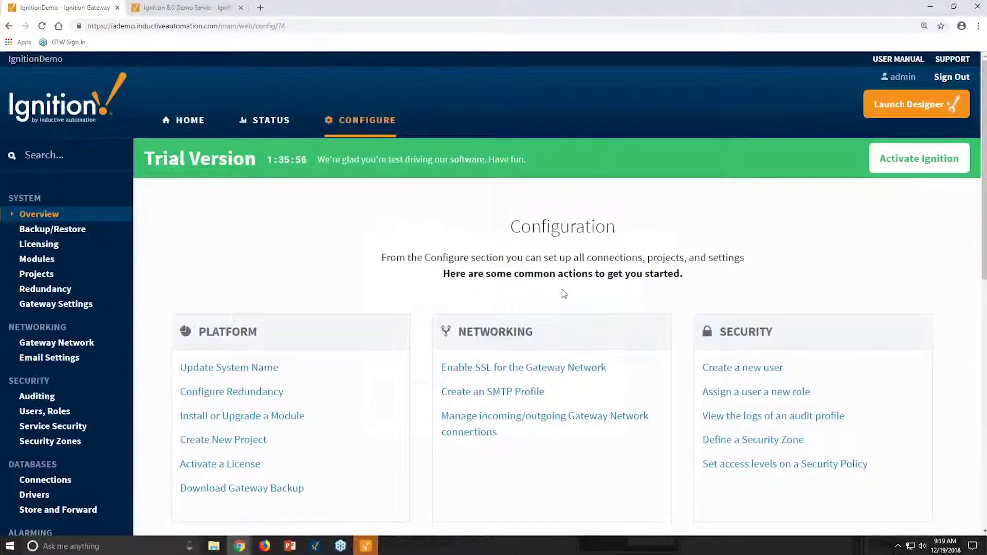
{"action": "scroll", "coordinate": [426, 371], "scroll_direction": "down", "scroll_amount": 9}
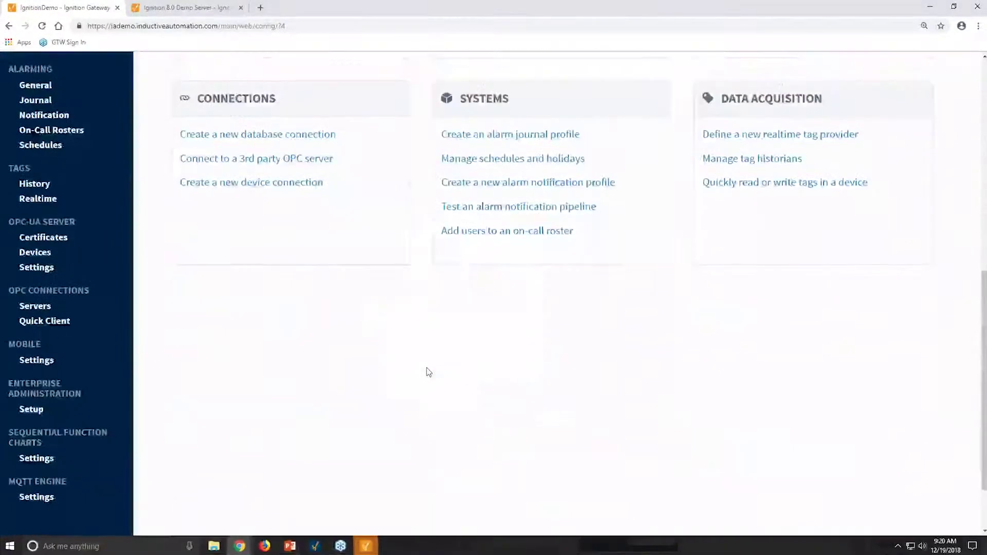
{"action": "scroll", "coordinate": [429, 371], "scroll_direction": "up", "scroll_amount": 3}
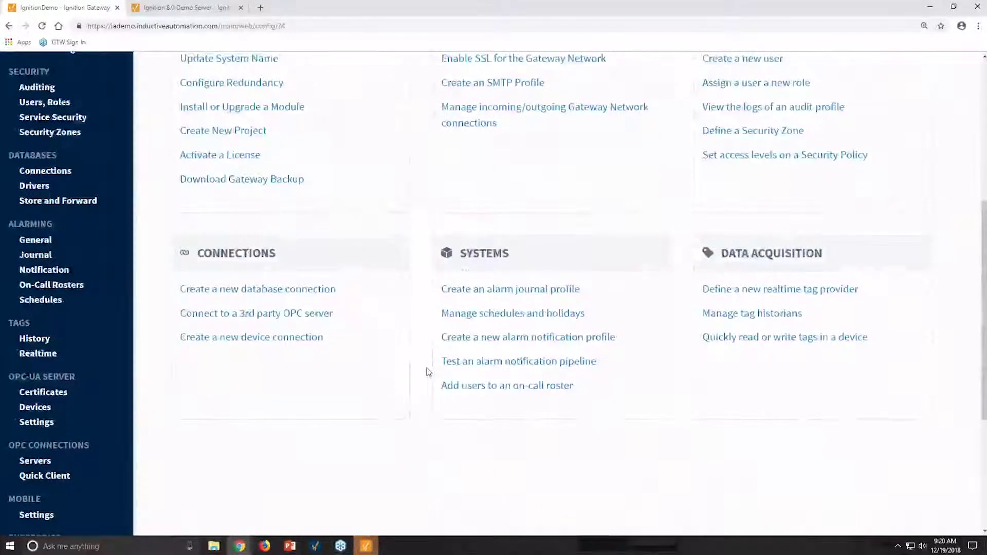
{"action": "scroll", "coordinate": [428, 370], "scroll_direction": "up", "scroll_amount": 1}
{"action": "scroll", "coordinate": [77, 241], "scroll_direction": "up", "scroll_amount": 1}
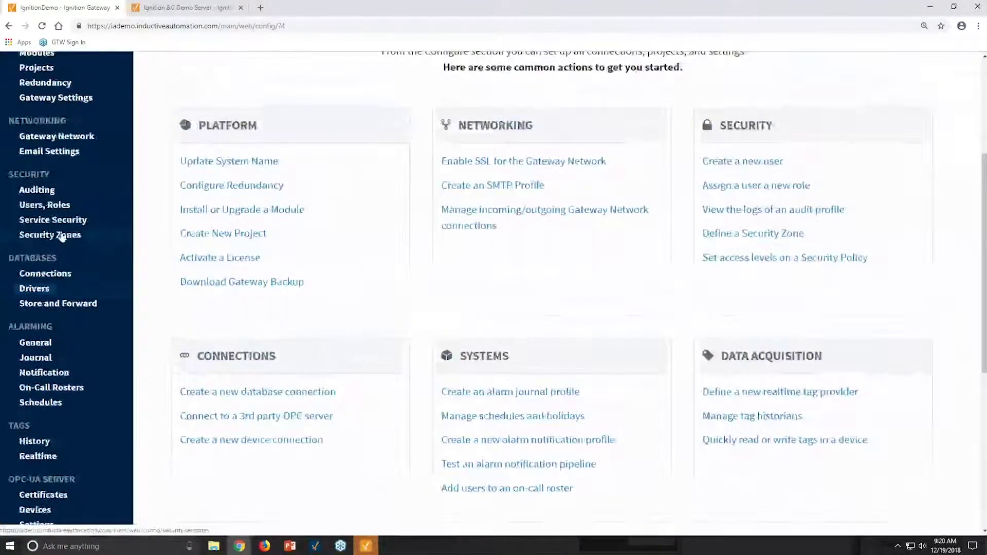
{"action": "scroll", "coordinate": [62, 236], "scroll_direction": "up", "scroll_amount": 2}
- Download a gateway backup, check the Restore tab's file picker without choosing a file, then return Home
{"action": "left_click", "coordinate": [50, 129]}
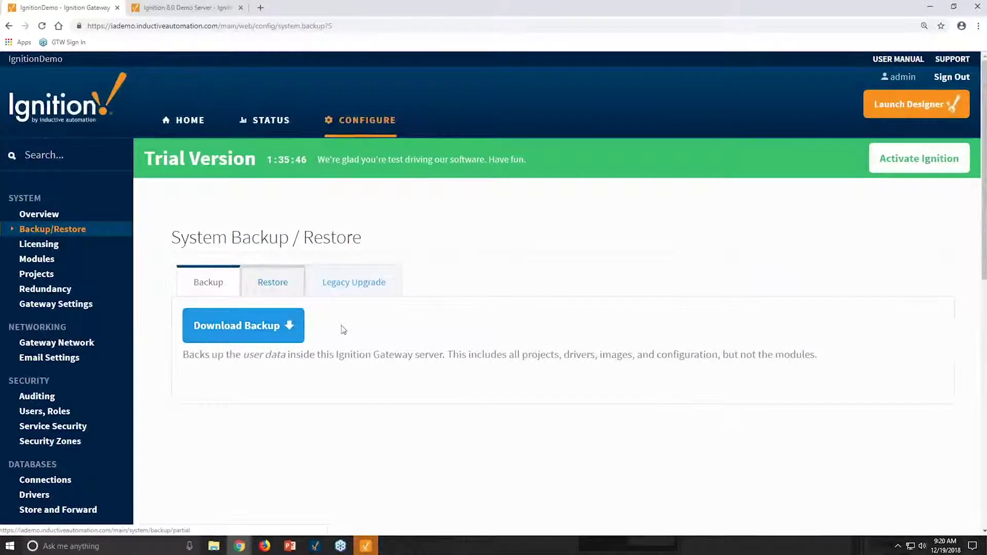
{"action": "left_click", "coordinate": [248, 327]}
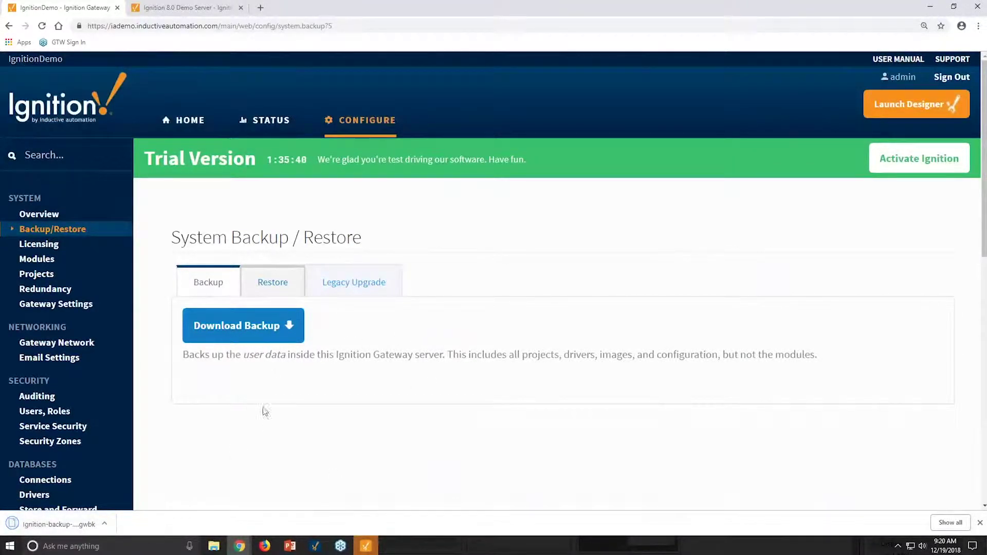
{"action": "left_click", "coordinate": [272, 286]}
{"action": "left_click", "coordinate": [226, 390]}
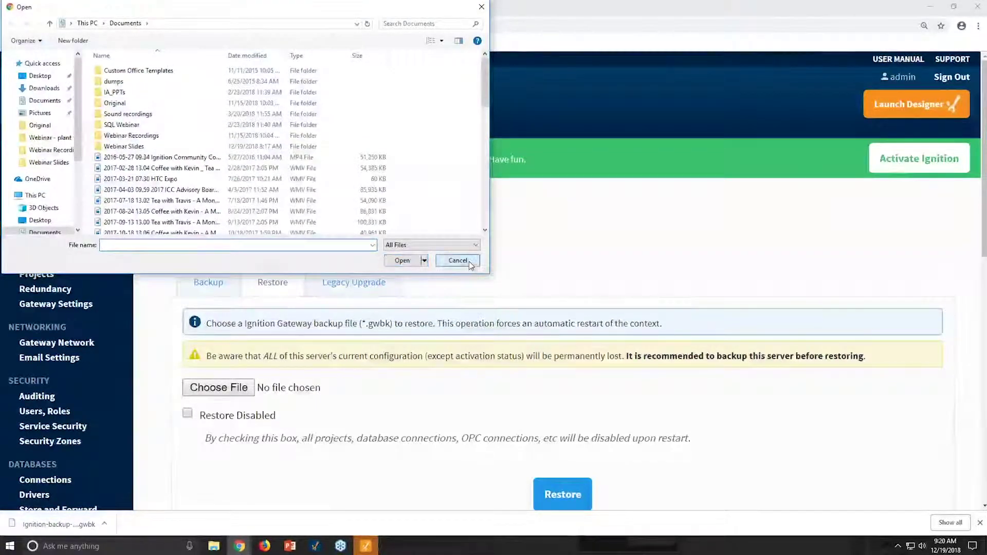
{"action": "left_click", "coordinate": [457, 261]}
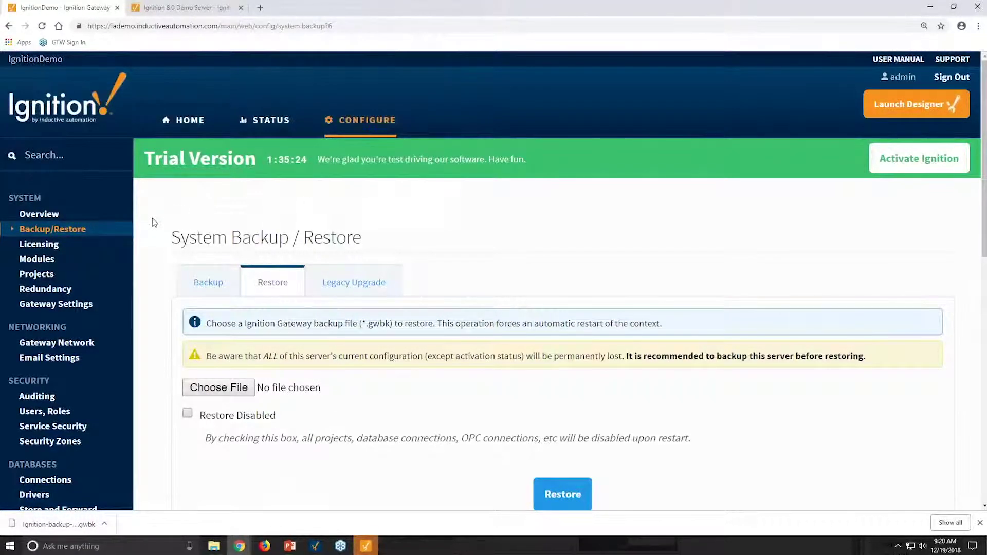
{"action": "left_click", "coordinate": [180, 129]}
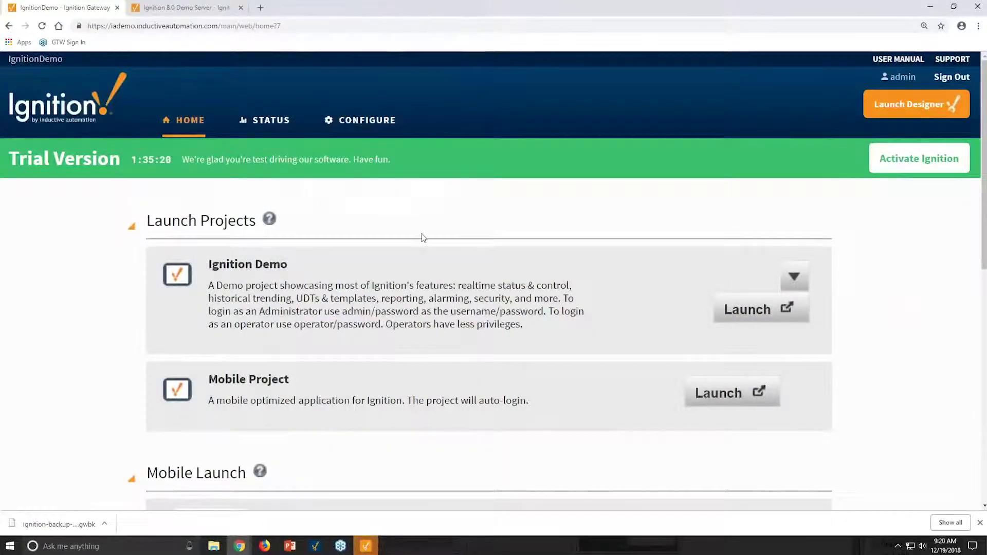
- Browse the Module Configuration list of installed trial modules
{"action": "left_click", "coordinate": [360, 125]}
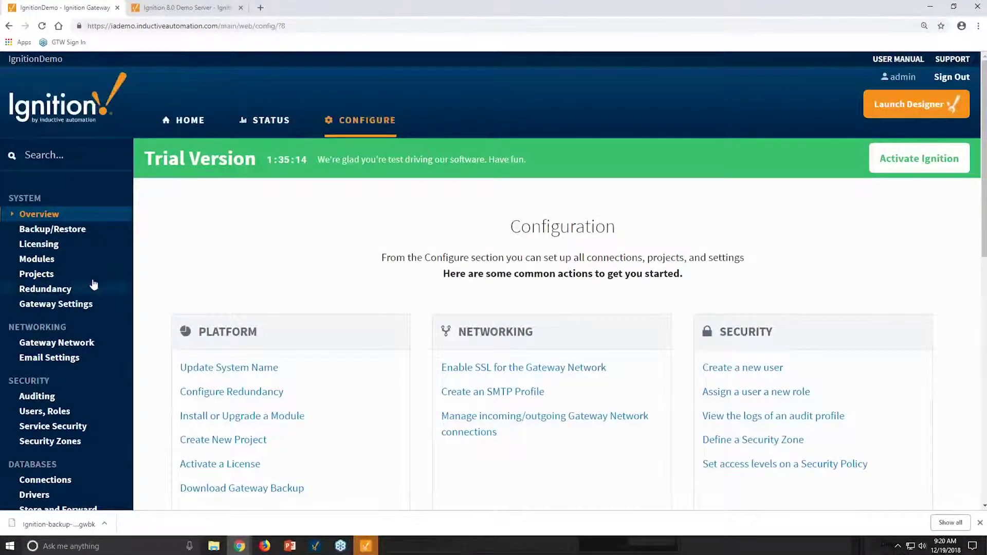
{"action": "left_click", "coordinate": [44, 263]}
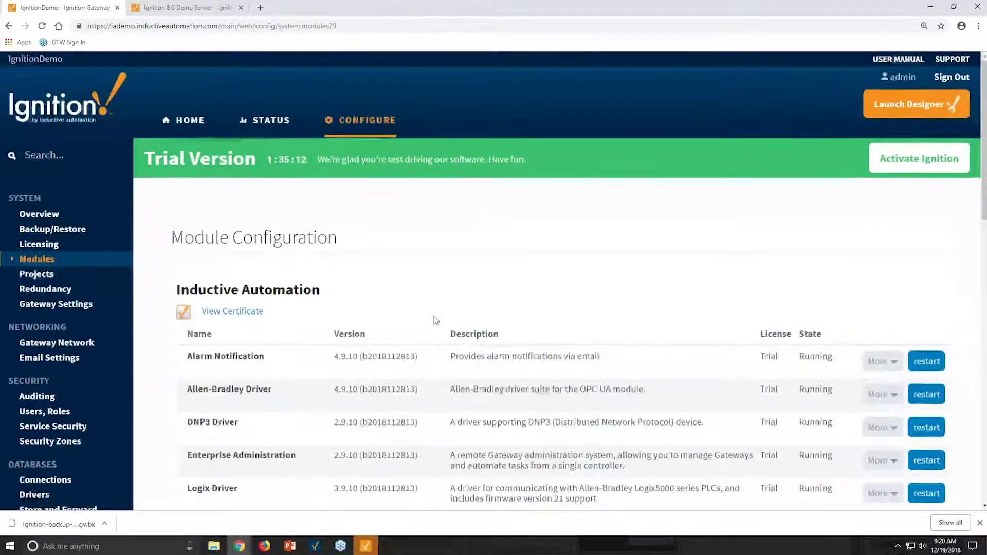
{"action": "scroll", "coordinate": [434, 308], "scroll_direction": "down", "scroll_amount": 3}
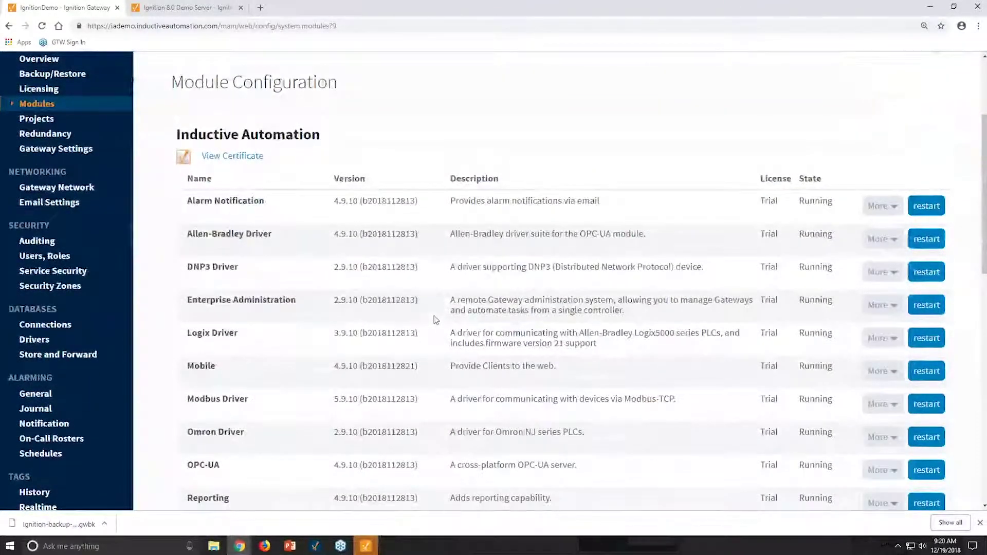
{"action": "scroll", "coordinate": [435, 320], "scroll_direction": "down", "scroll_amount": 5}
{"action": "scroll", "coordinate": [434, 315], "scroll_direction": "up", "scroll_amount": 5}
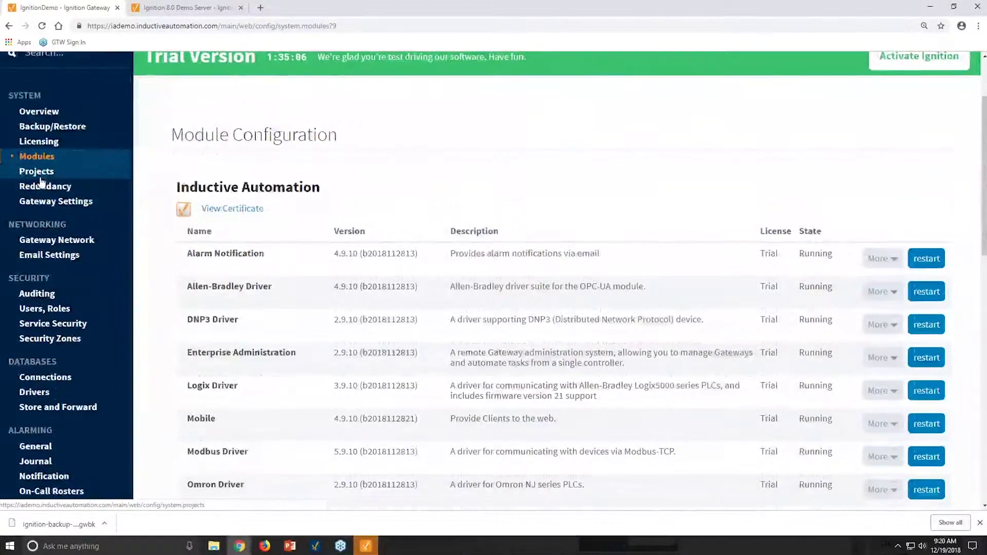
{"action": "scroll", "coordinate": [44, 185], "scroll_direction": "up", "scroll_amount": 1}
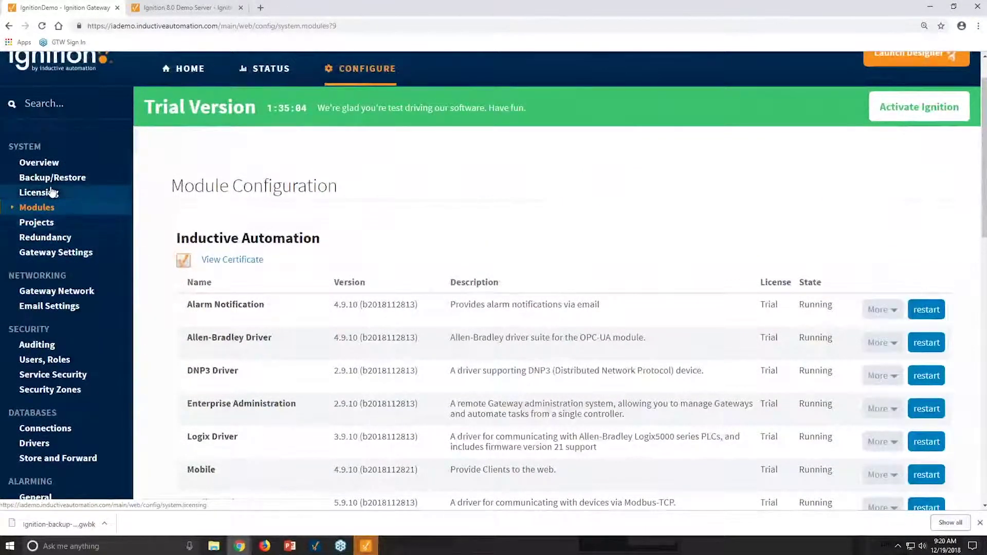
- Check the Licensing page, then return to review the modules list again
{"action": "left_click", "coordinate": [46, 193]}
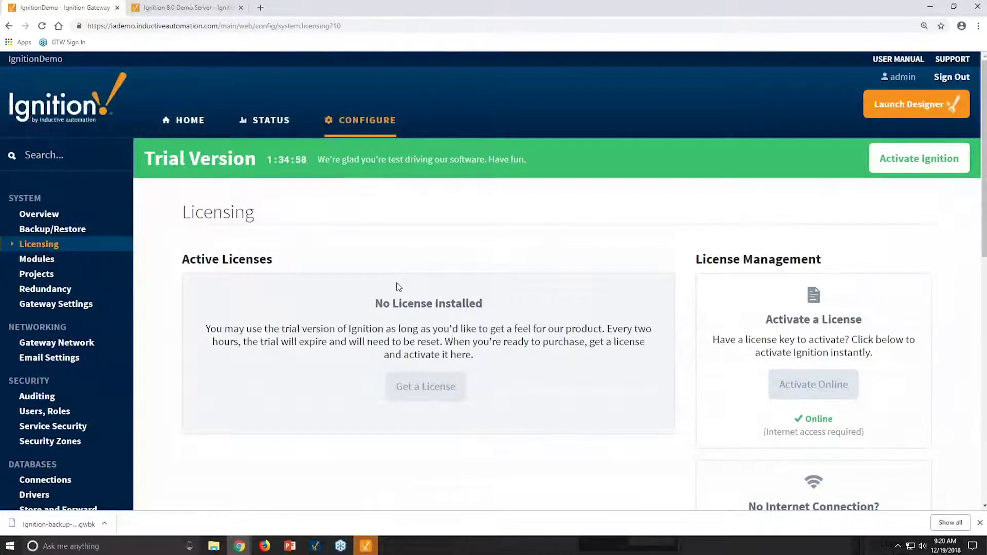
{"action": "left_click", "coordinate": [41, 261]}
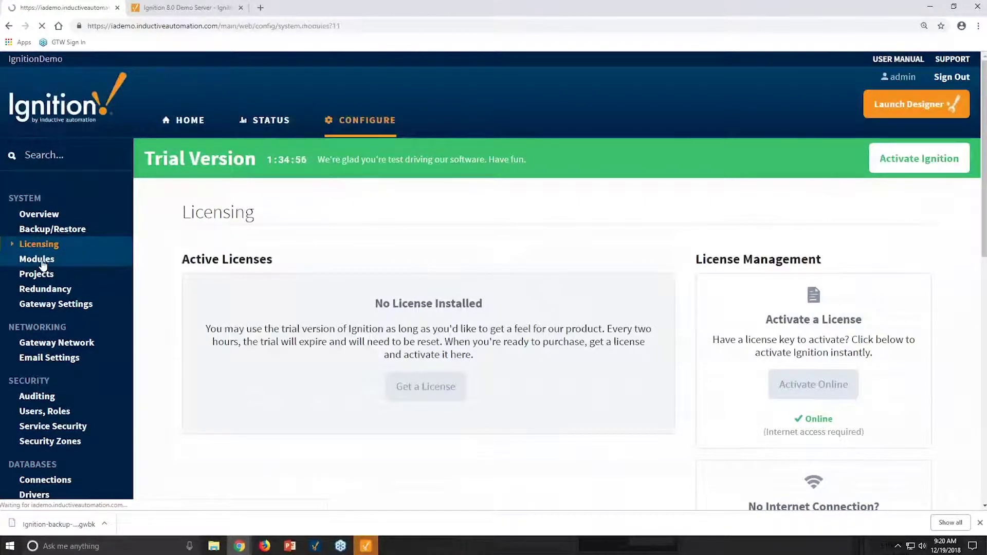
{"action": "scroll", "coordinate": [648, 363], "scroll_direction": "down", "scroll_amount": 6}
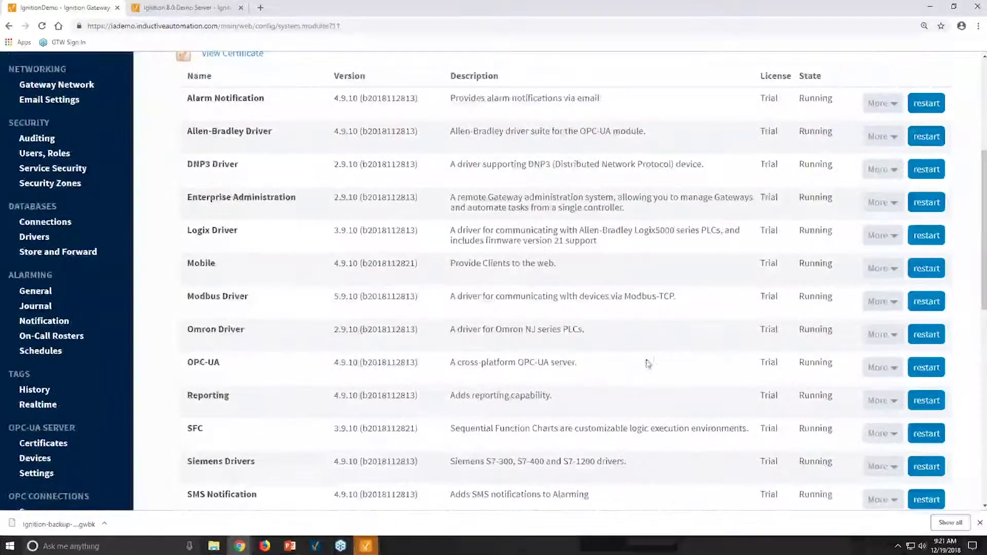
{"action": "scroll", "coordinate": [671, 397], "scroll_direction": "down", "scroll_amount": 8}
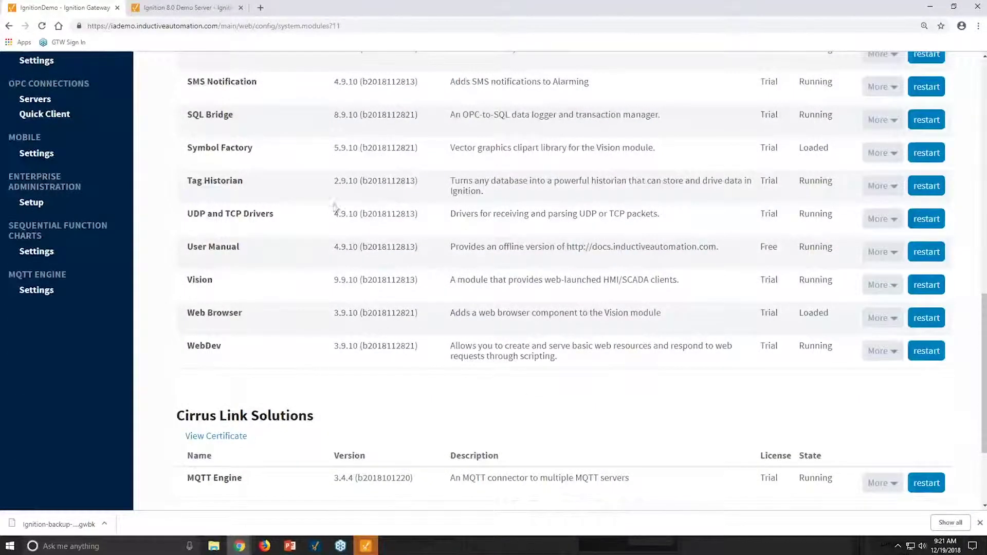
{"action": "scroll", "coordinate": [335, 207], "scroll_direction": "up", "scroll_amount": 14}
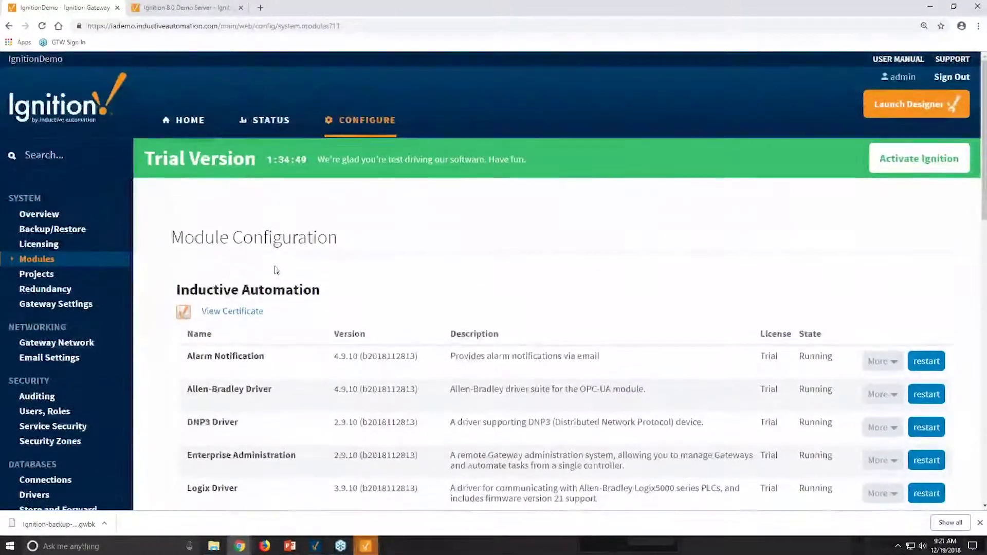
- Activate the license online on the Gateway licensing page by entering the license key
{"action": "left_click", "coordinate": [48, 246]}
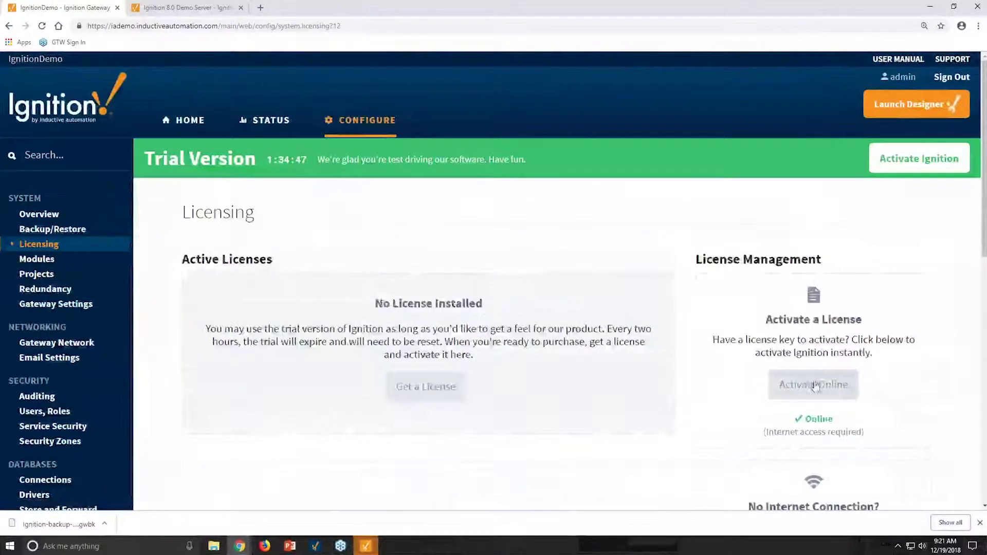
{"action": "left_click", "coordinate": [762, 300]}
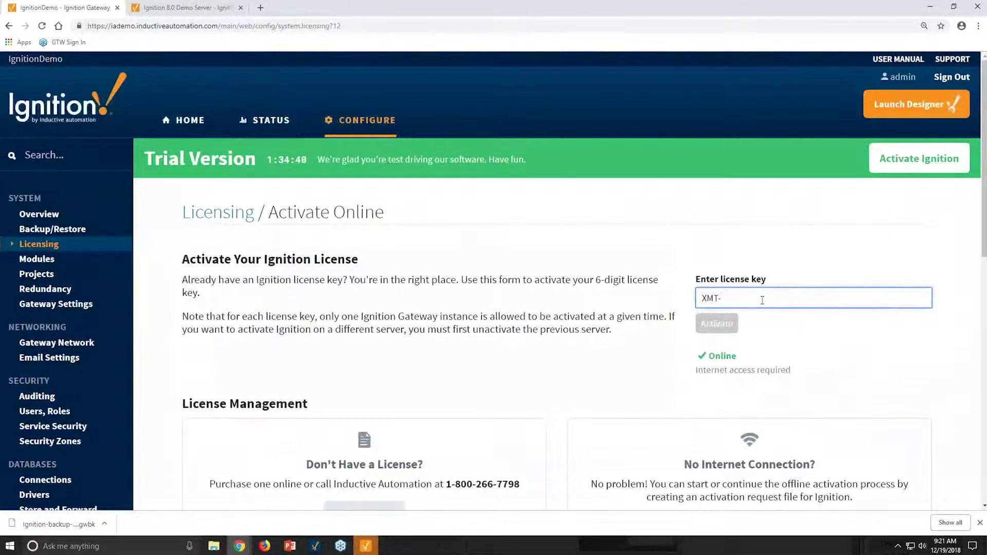
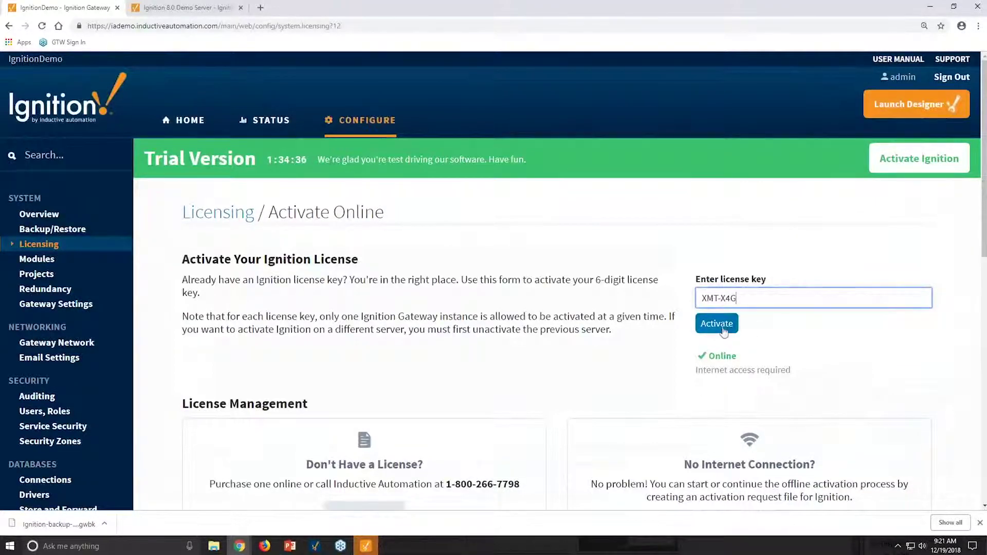
{"action": "left_click", "coordinate": [722, 327]}
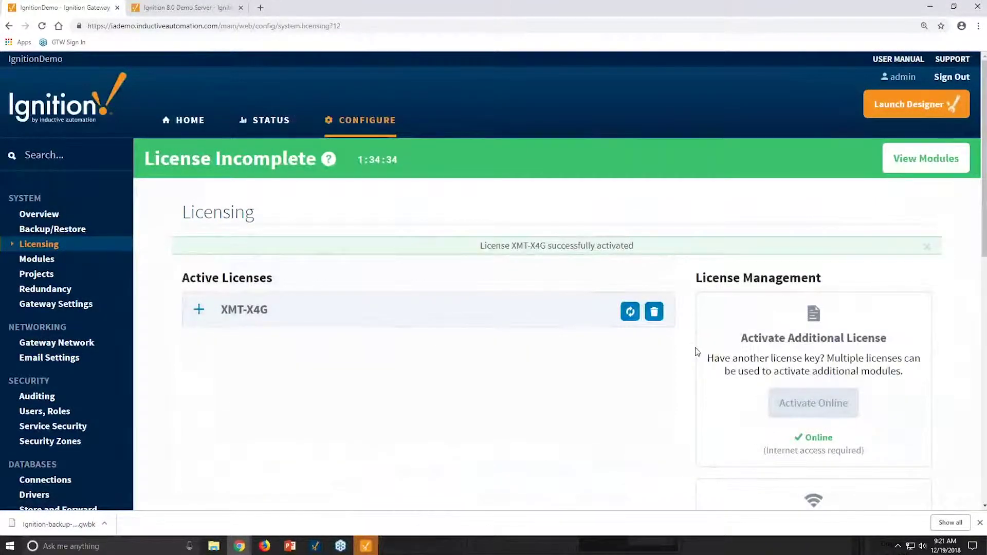
- Expand the new Active Licenses row and review its licensed standard-edition modules
{"action": "scroll", "coordinate": [365, 278], "scroll_direction": "down", "scroll_amount": 1}
{"action": "left_click", "coordinate": [198, 260]}
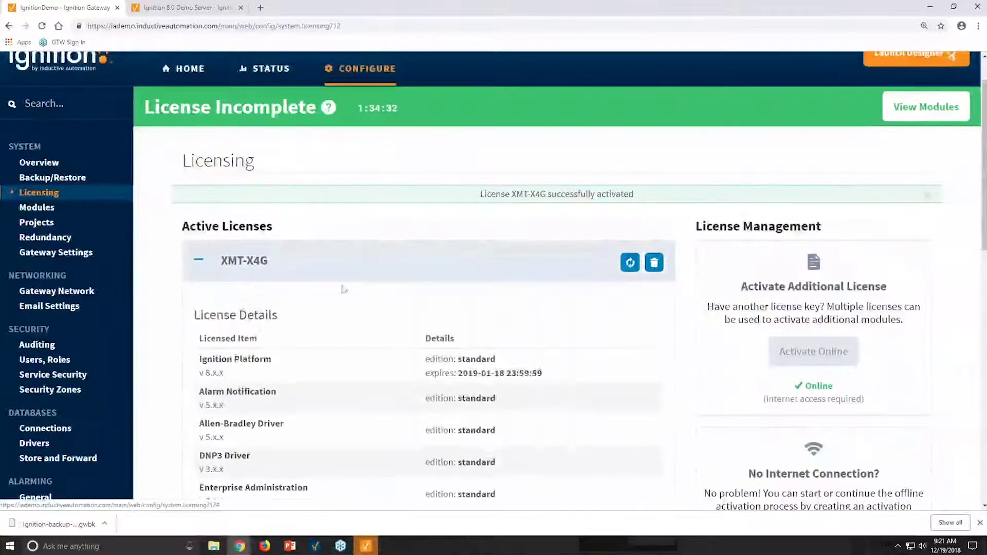
{"action": "scroll", "coordinate": [599, 464], "scroll_direction": "down", "scroll_amount": 8}
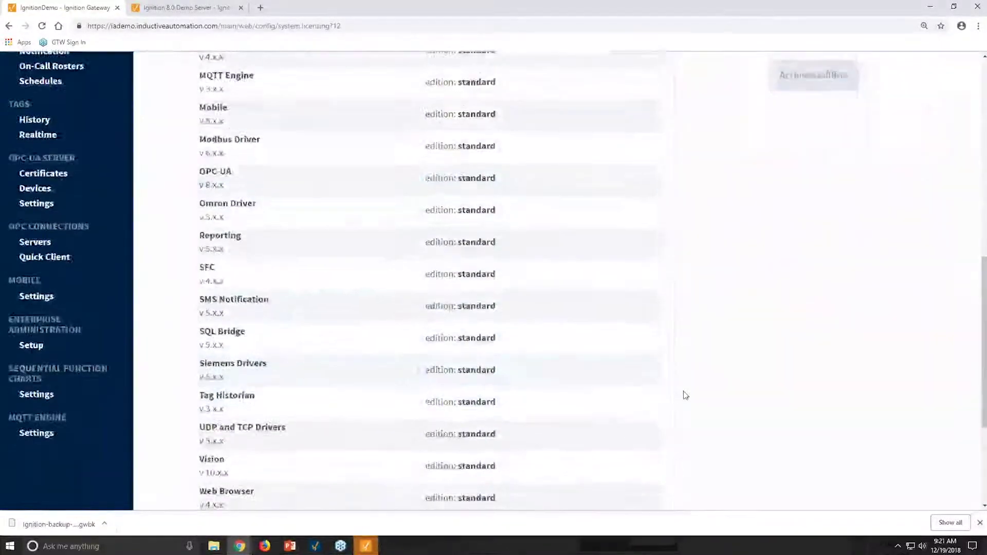
{"action": "scroll", "coordinate": [683, 397], "scroll_direction": "down", "scroll_amount": 3}
{"action": "scroll", "coordinate": [679, 397], "scroll_direction": "up", "scroll_amount": 4}
{"action": "scroll", "coordinate": [670, 399], "scroll_direction": "up", "scroll_amount": 10}
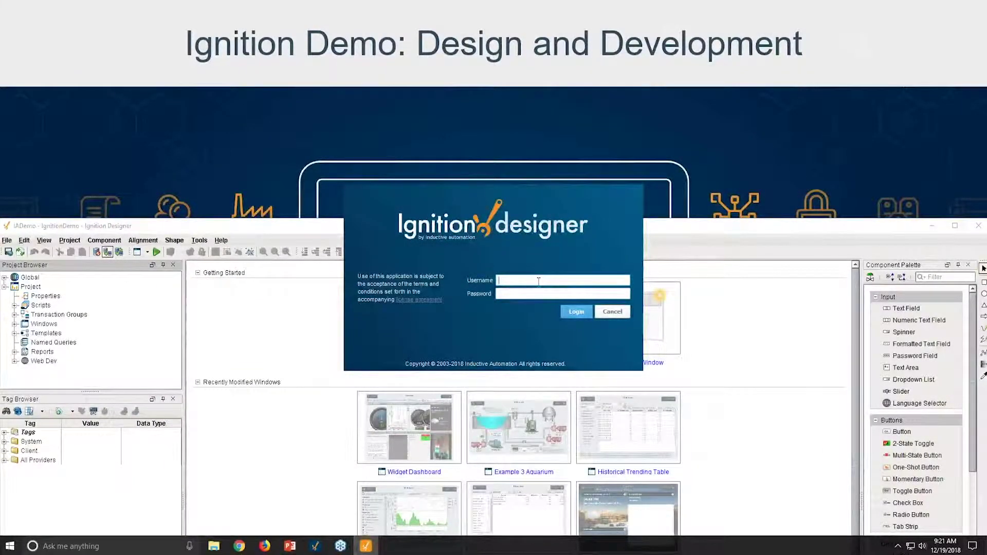
- Log back in to the 7.9 Designer as admin with the account password
{"action": "type", "text": "admin"}
{"action": "key", "text": "Tab"}
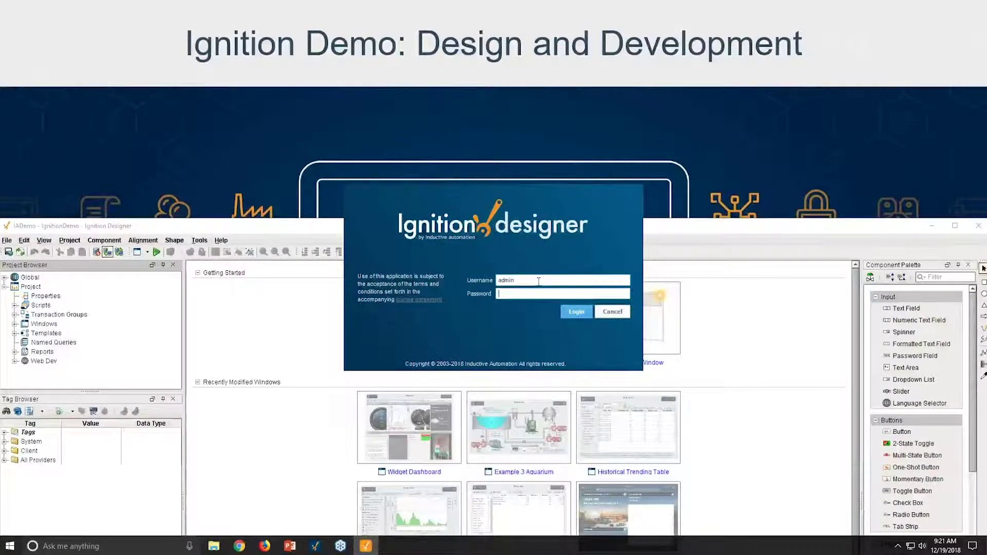
{"action": "type", "text": "passwor"}
{"action": "key", "text": "Return"}
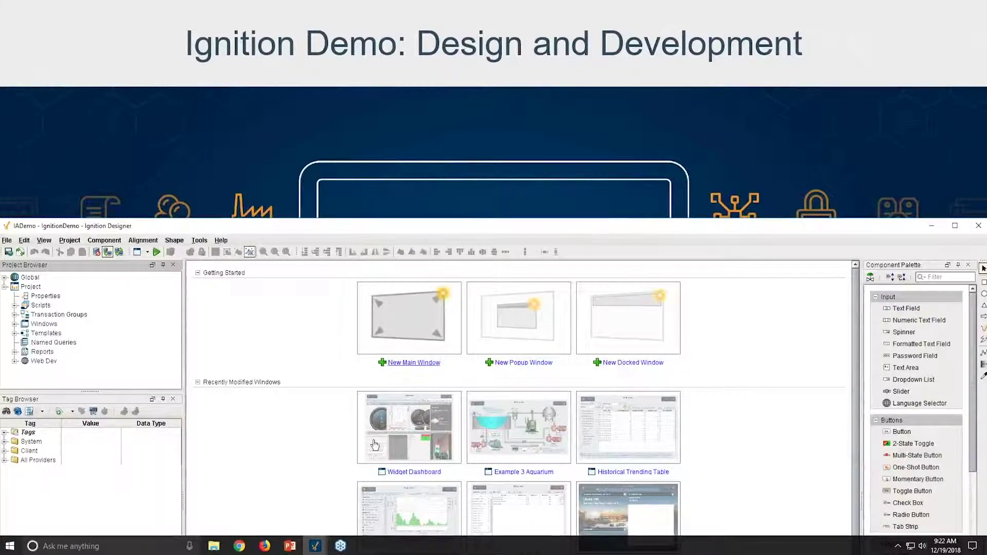
- Open the Online Demo project in the 8.0 Designer and move the 7.9 window aside
{"action": "mouse_move", "coordinate": [322, 550]}
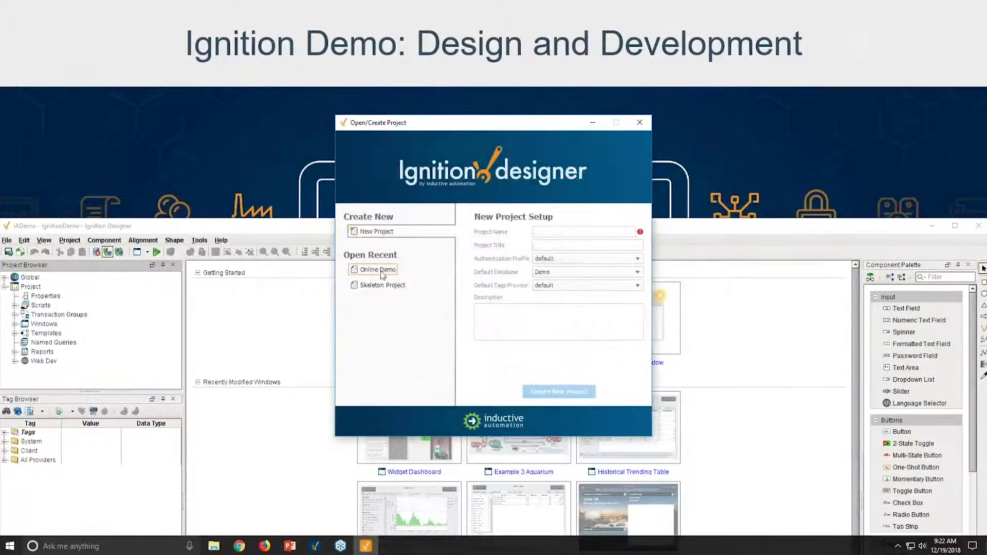
{"action": "left_click", "coordinate": [381, 273]}
{"action": "left_click", "coordinate": [553, 392]}
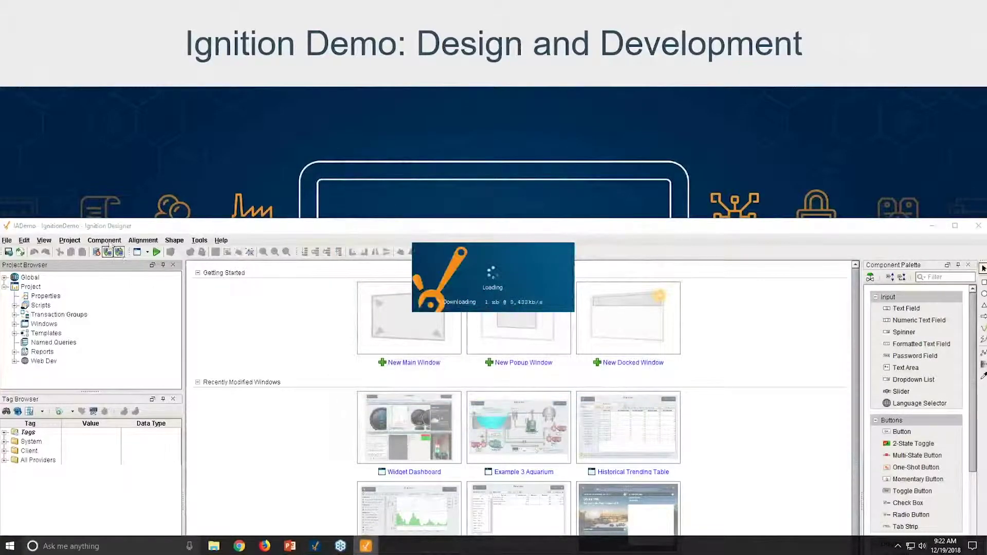
{"action": "left_click_drag", "start_coordinate": [877, 228], "coordinate": [417, 24]}
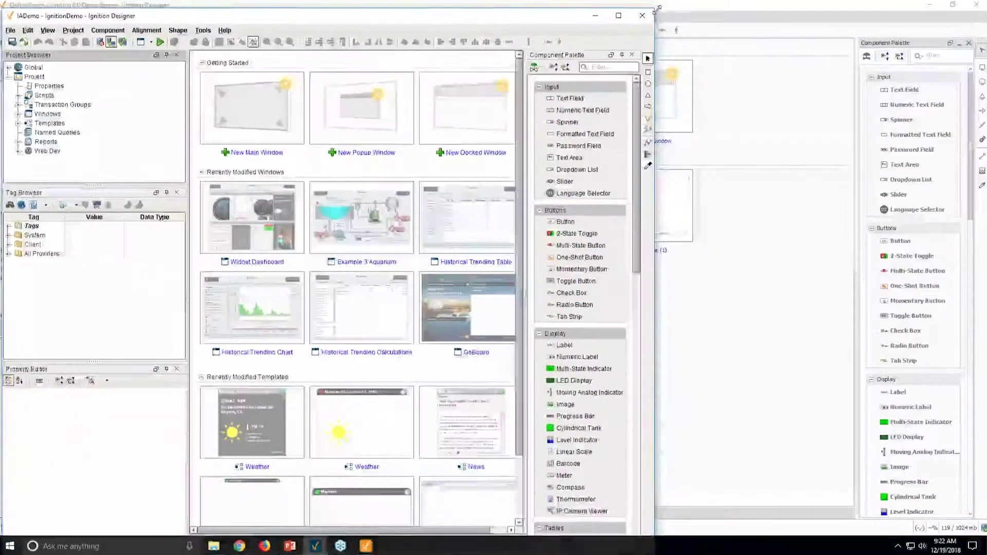
- Shrink and hide the 7.9 Designer, then close the 8.0 Designer's Tip Of The Day
{"action": "left_click_drag", "start_coordinate": [653, 8], "coordinate": [548, 57]}
{"action": "left_click", "coordinate": [539, 62]}
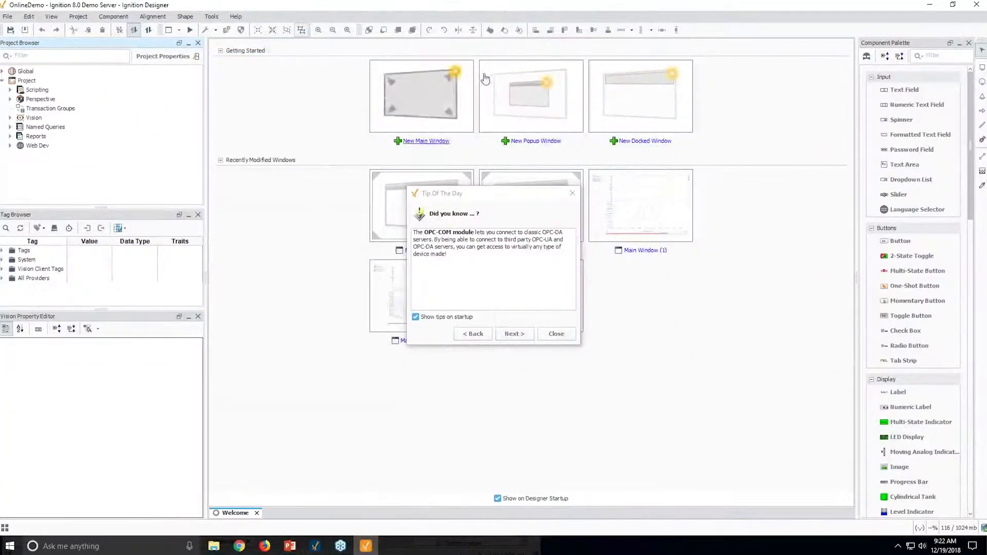
{"action": "left_click", "coordinate": [560, 334]}
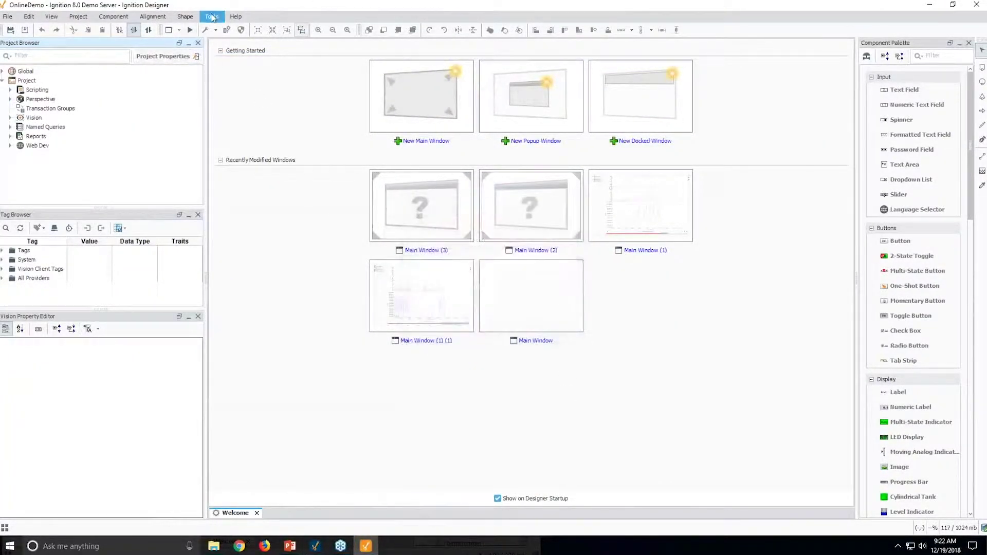